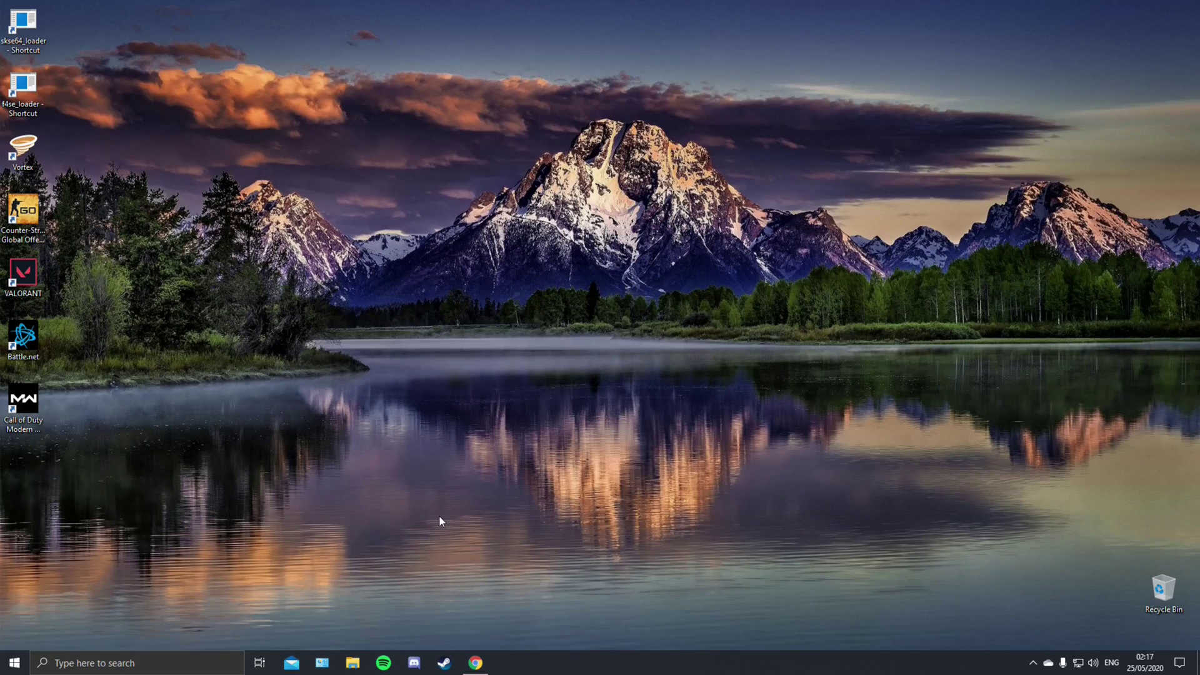
# - Launch Control Panel by searching 'contr' in Windows search
pyautogui.click(323, 662)
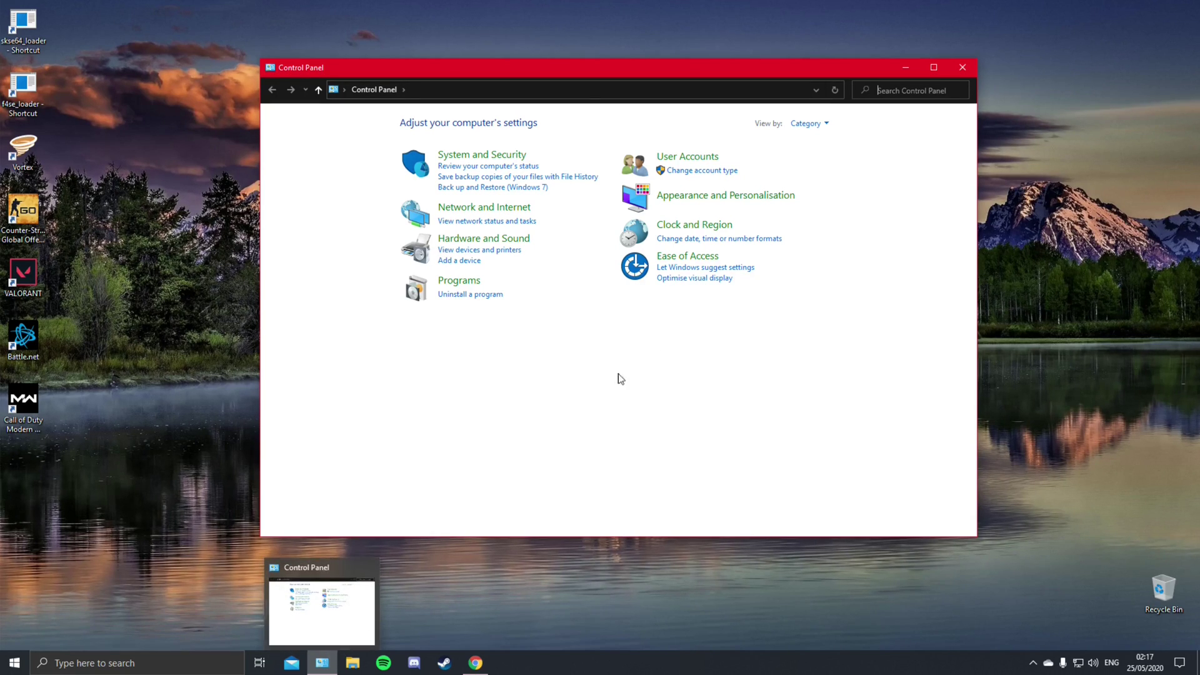
pyautogui.click(962, 67)
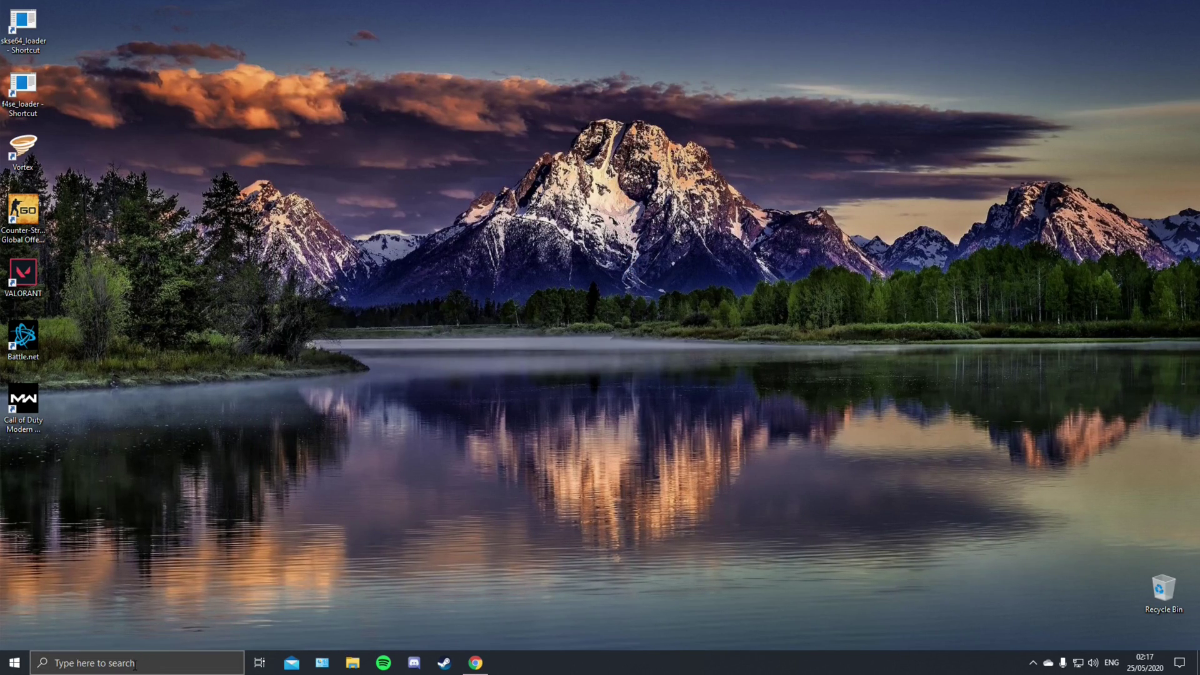
pyautogui.click(135, 664)
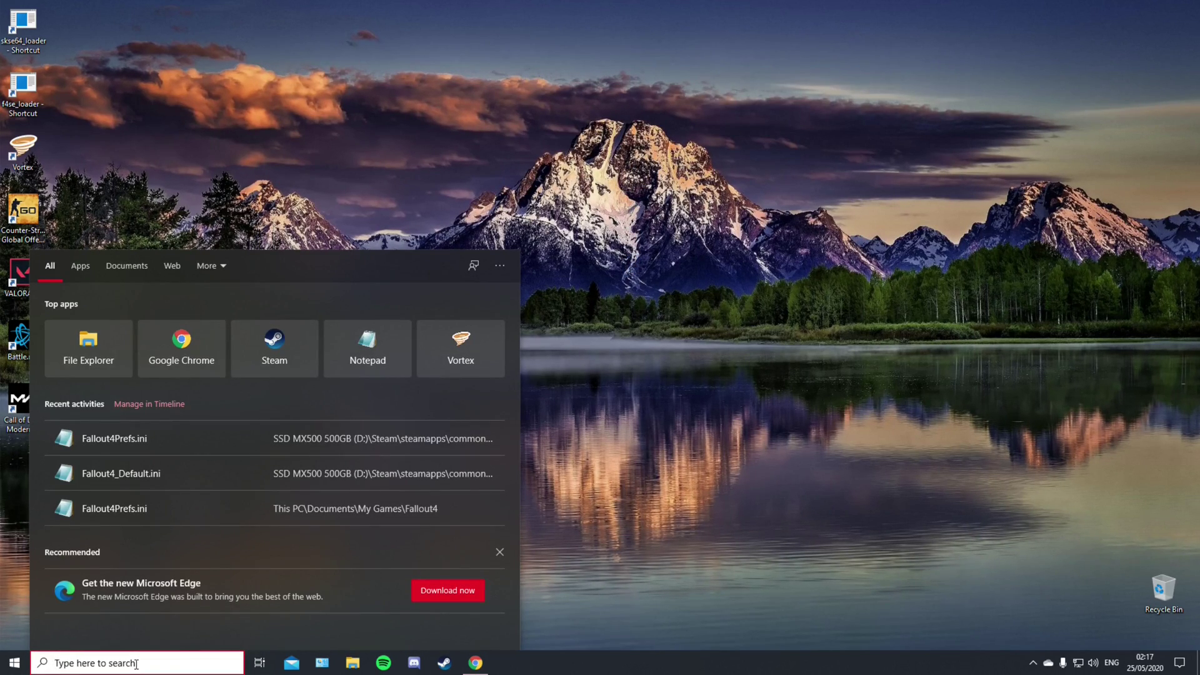
pyautogui.write('contr')
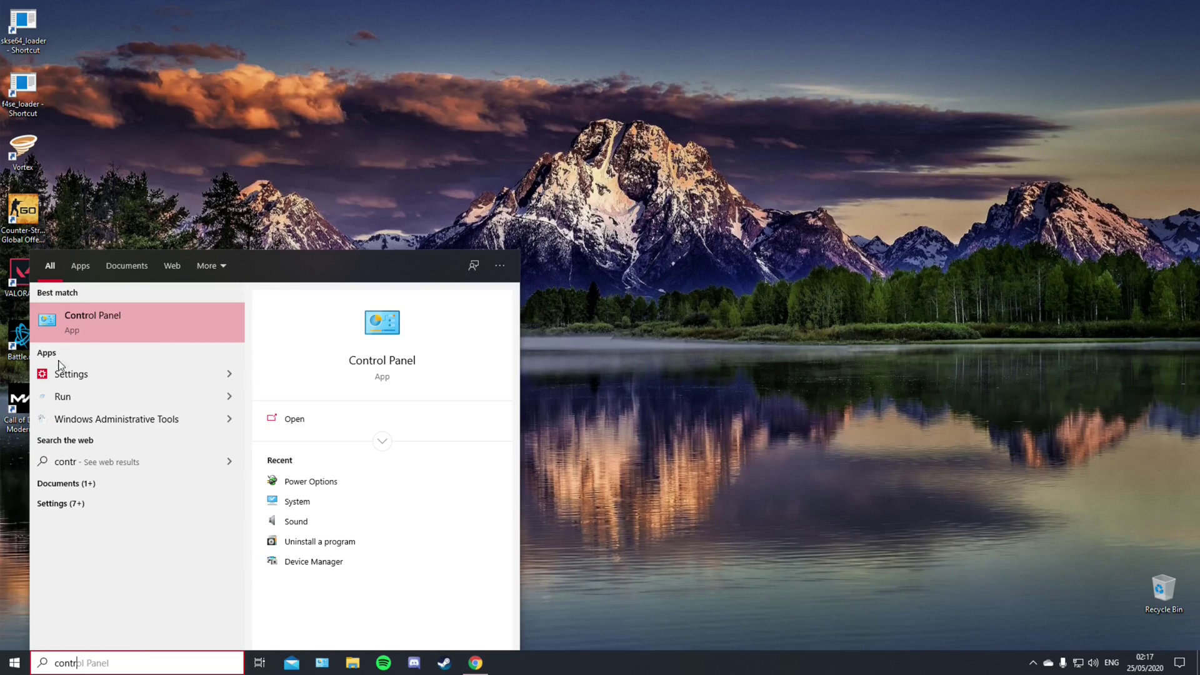
pyautogui.click(130, 313)
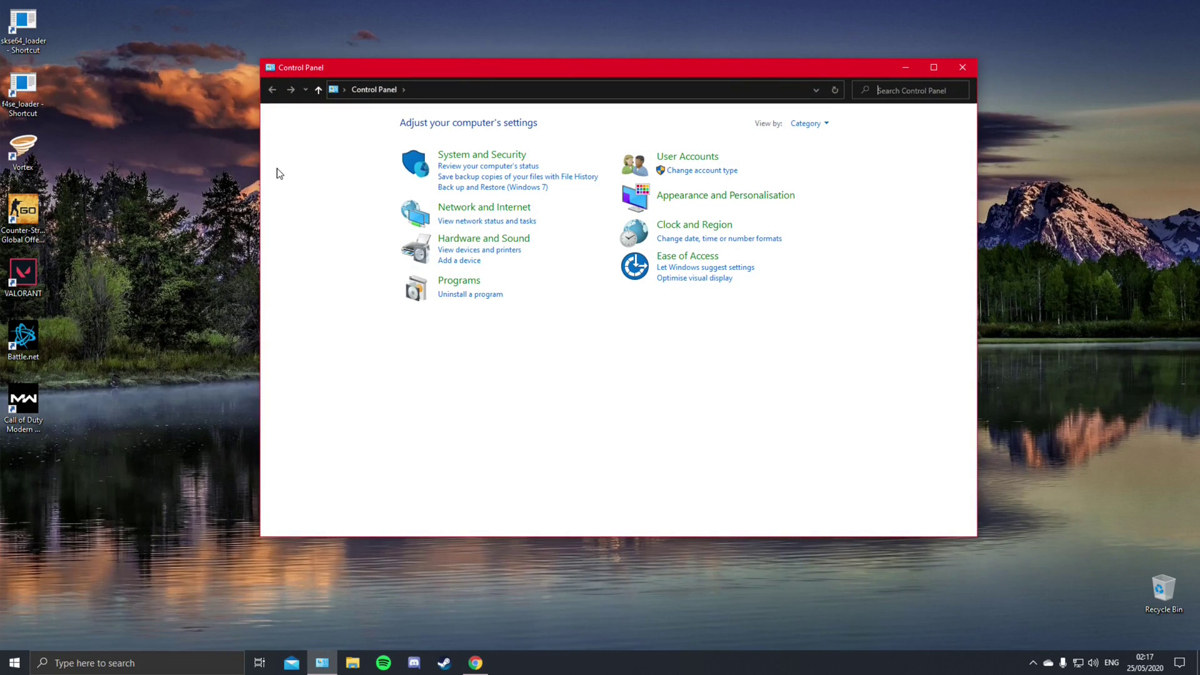
# - Confirm High performance is the selected power plan, then close Power Options and open File Explorer
pyautogui.click(454, 155)
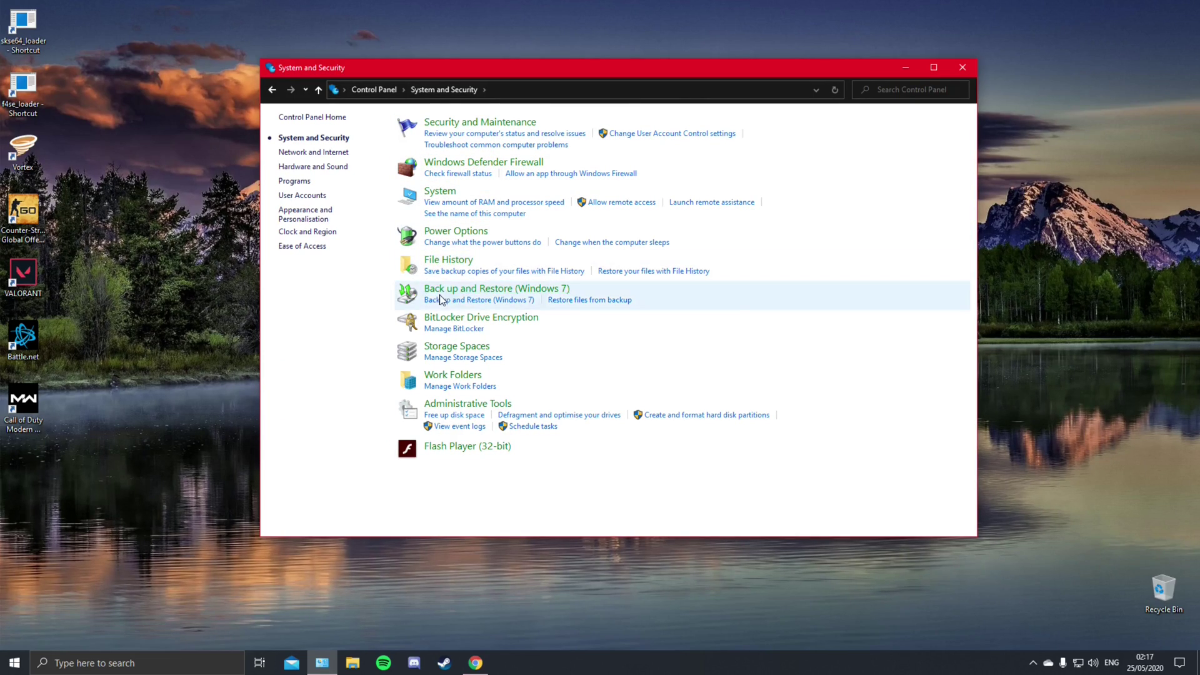
pyautogui.click(447, 232)
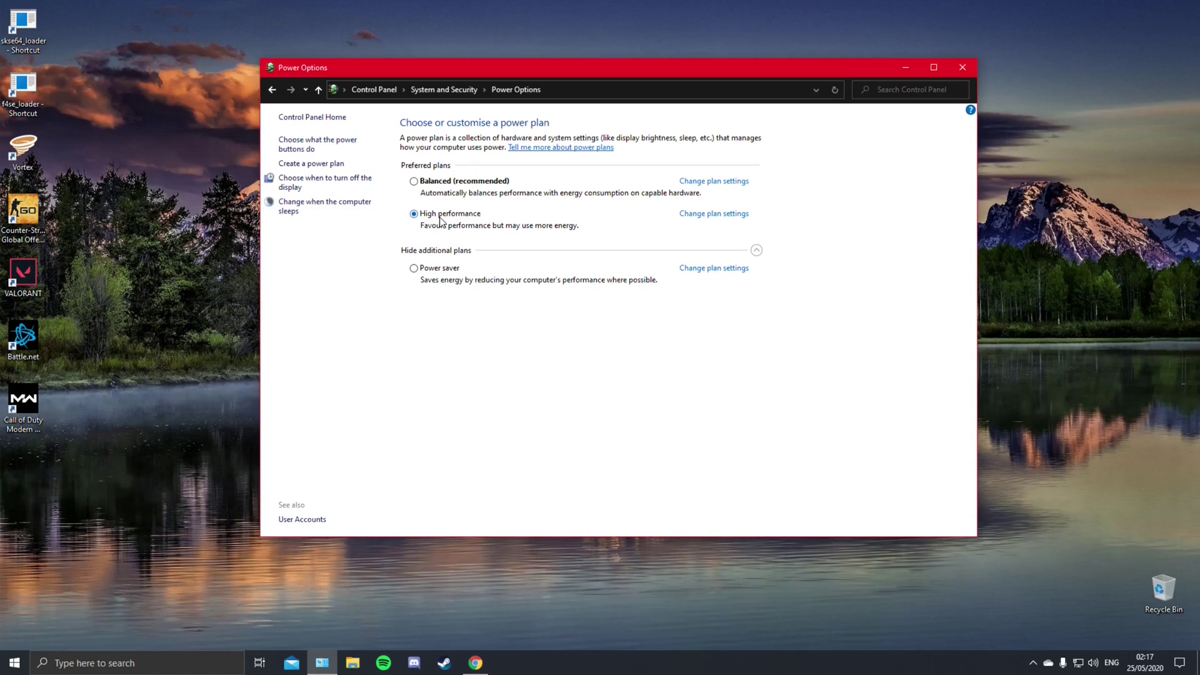
pyautogui.click(756, 252)
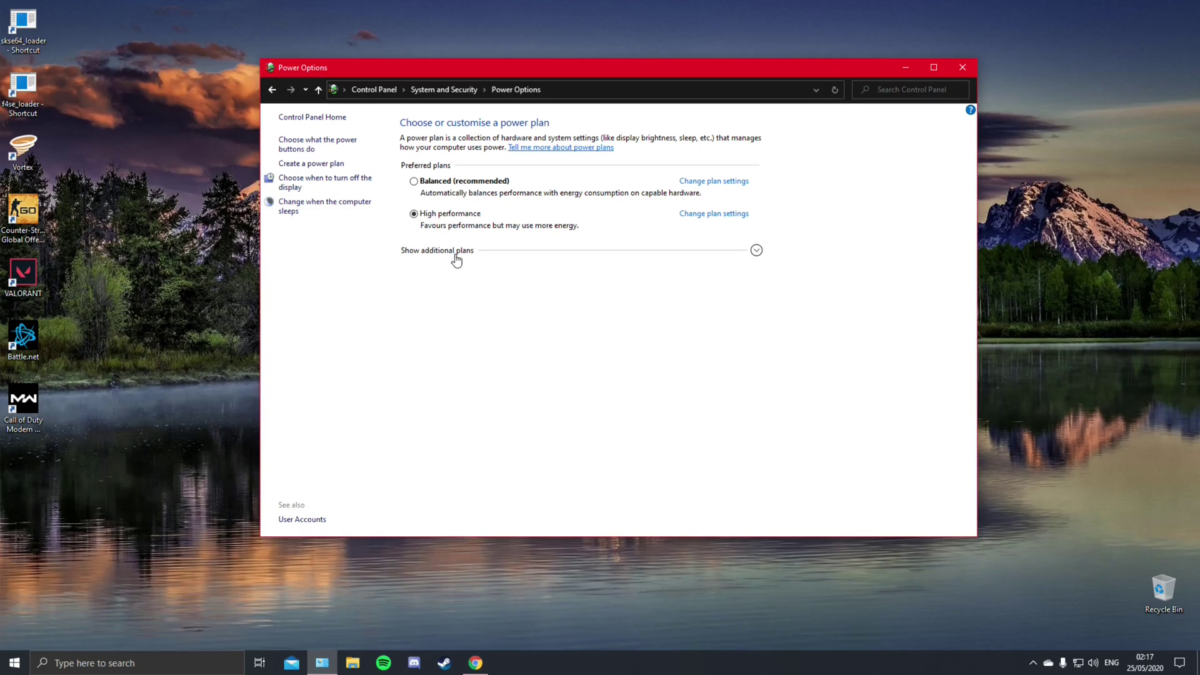
pyautogui.click(756, 252)
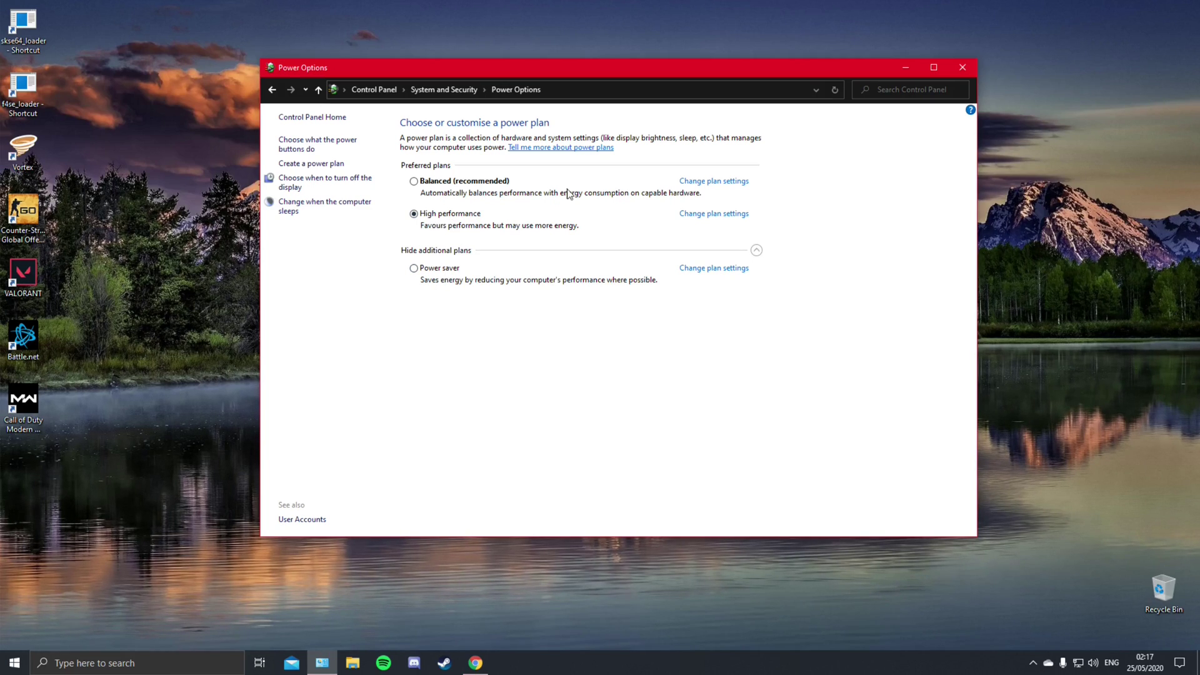
pyautogui.click(967, 67)
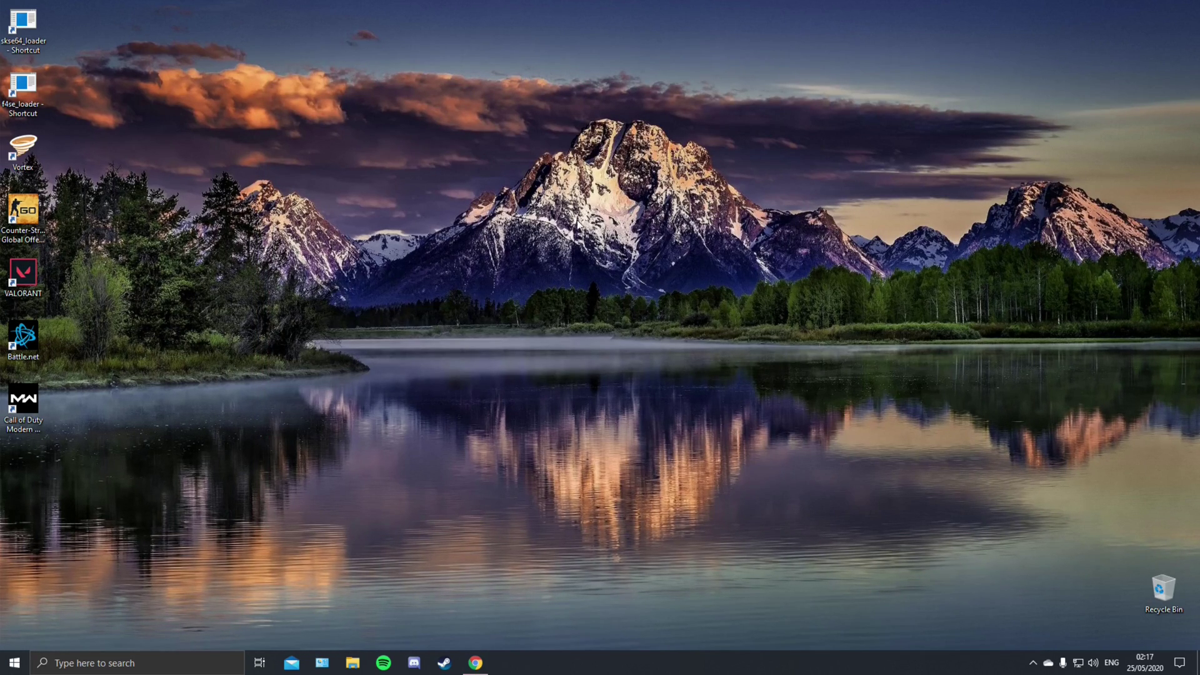
pyautogui.click(354, 664)
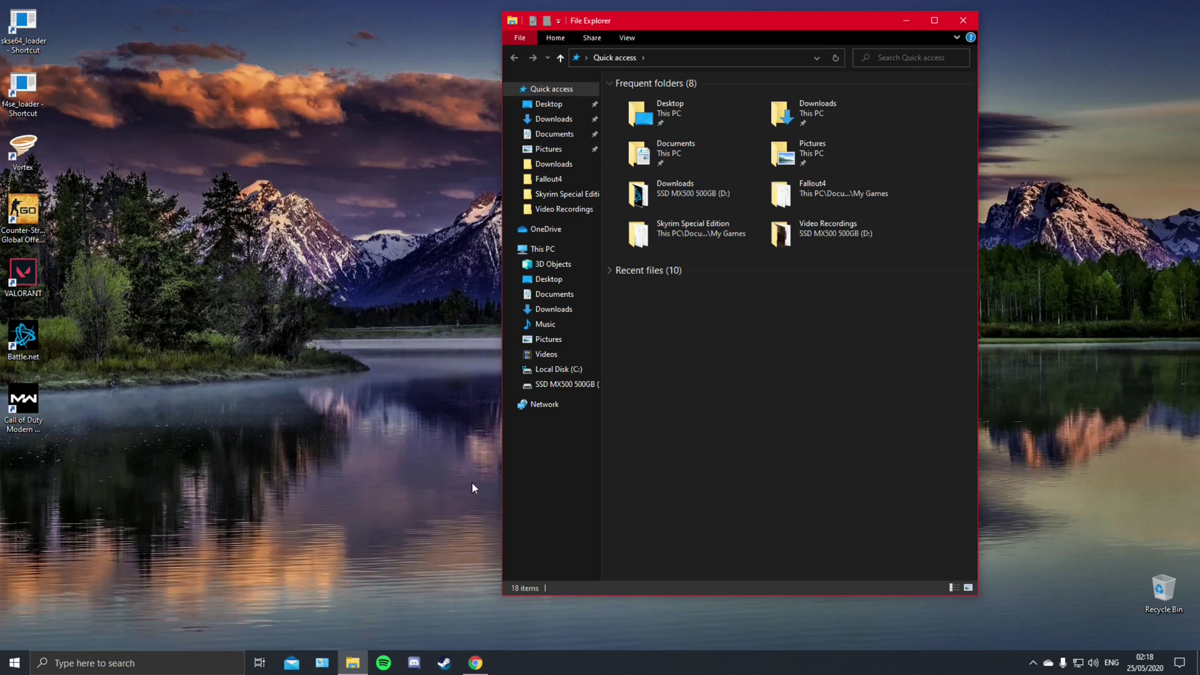
# - After glancing at drive D:, navigate to Documents > My Games > Skyrim Special Edition
pyautogui.click(561, 385)
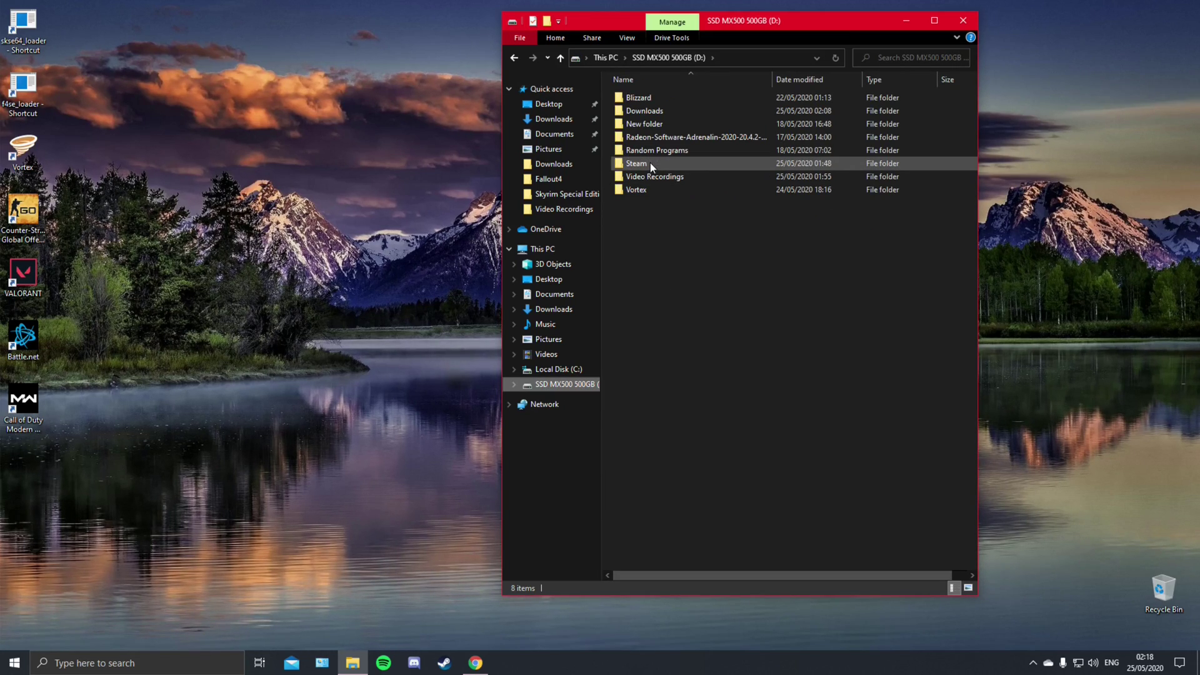
pyautogui.moveTo(655, 164)
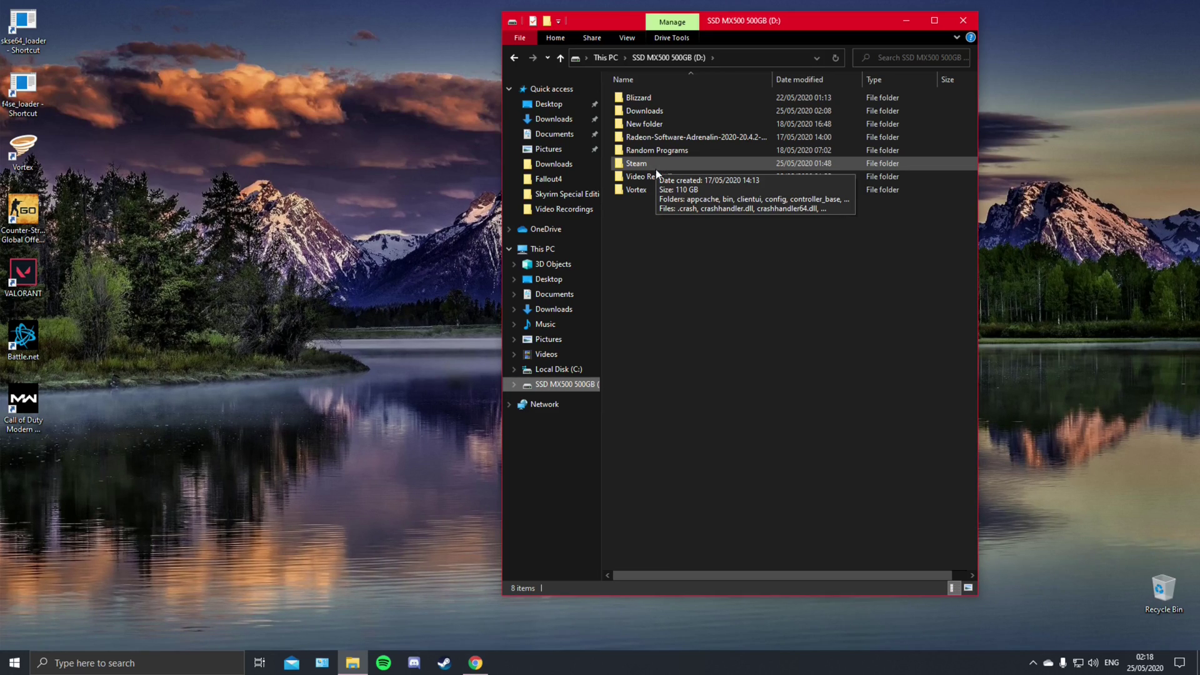
pyautogui.click(559, 134)
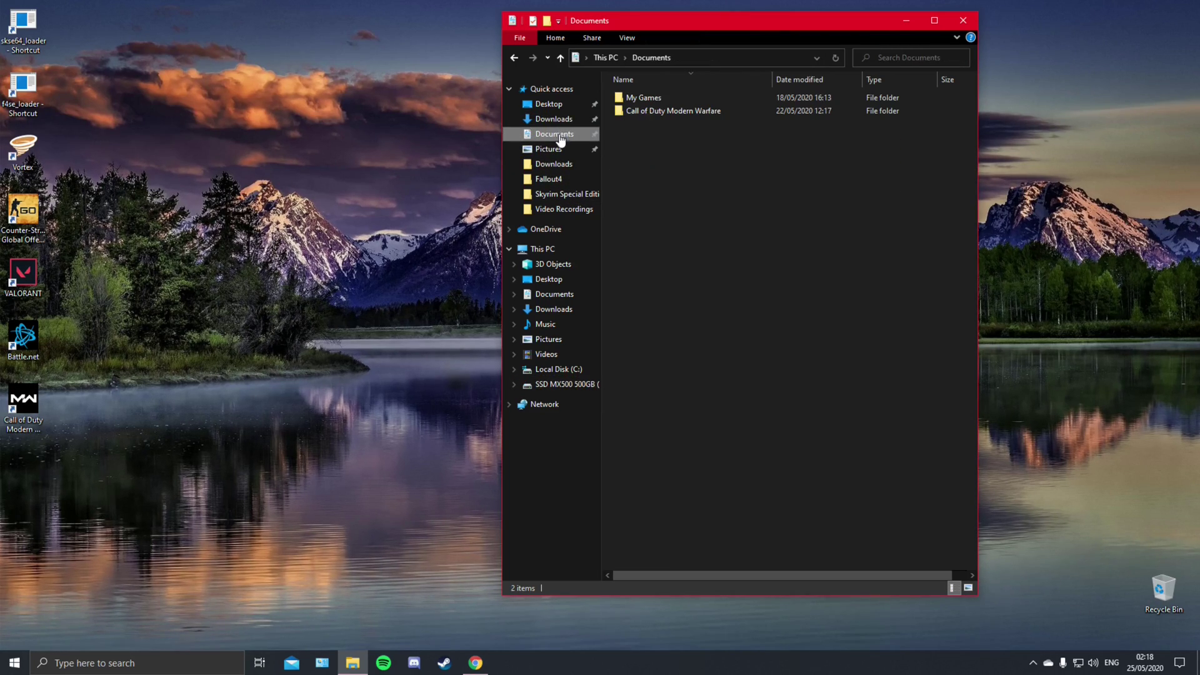
pyautogui.doubleClick(655, 100)
pyautogui.doubleClick(651, 111)
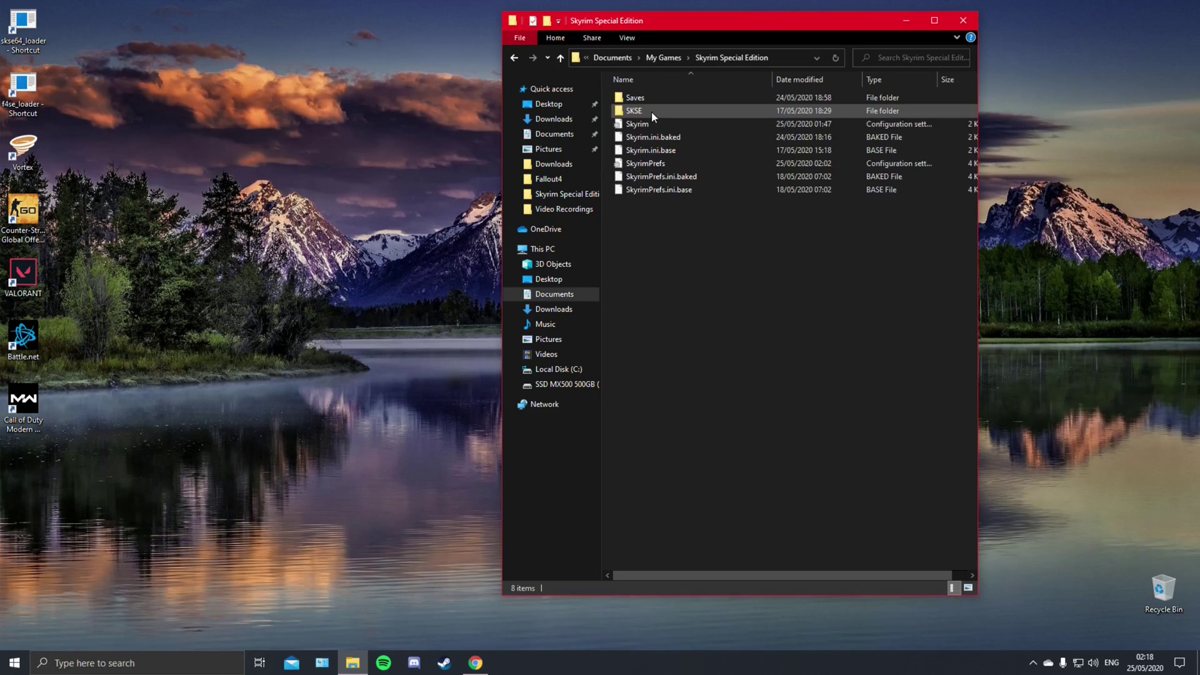
pyautogui.moveTo(641, 136)
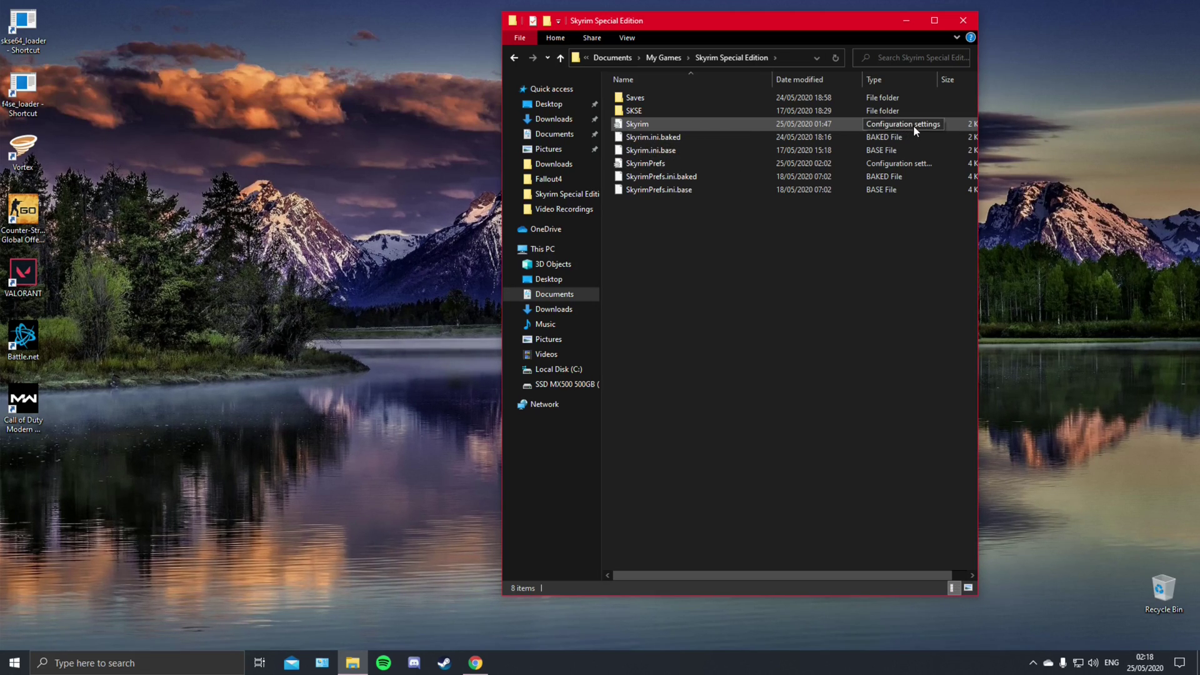
# - Open Skyrim.ini and SkyrimPrefs in two side-by-side Notepad windows and close Explorer
pyautogui.click(639, 126)
pyautogui.doubleClick(639, 126)
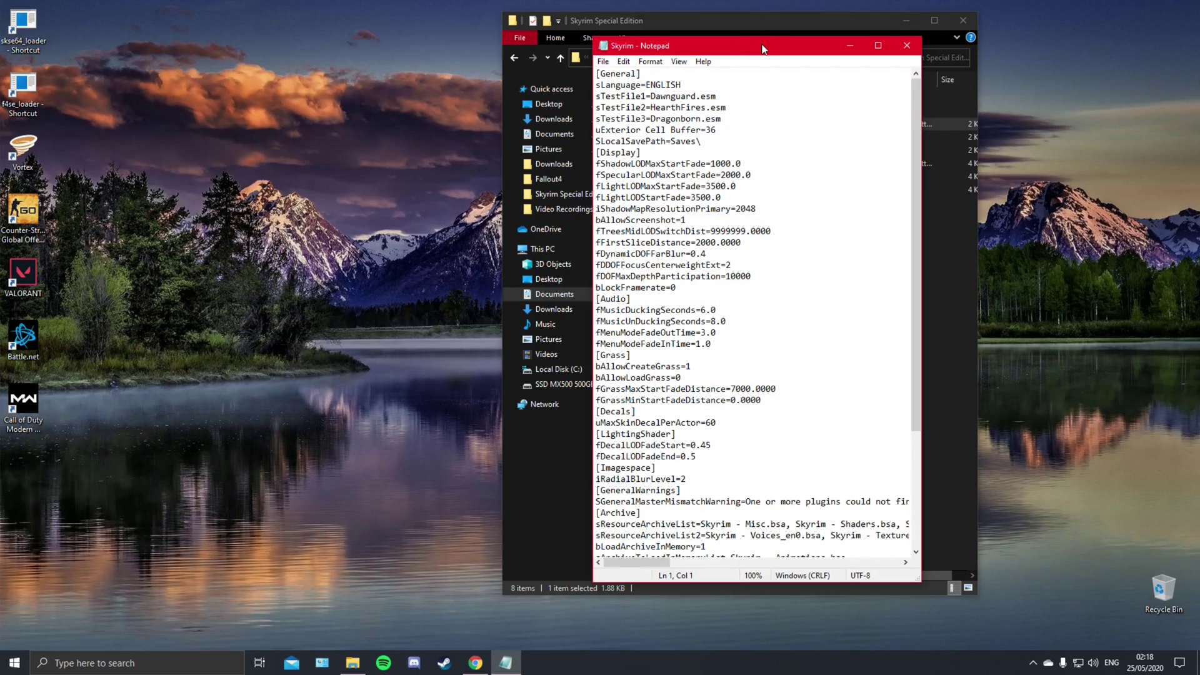
pyautogui.moveTo(717, 22); pyautogui.dragTo(285, 29)
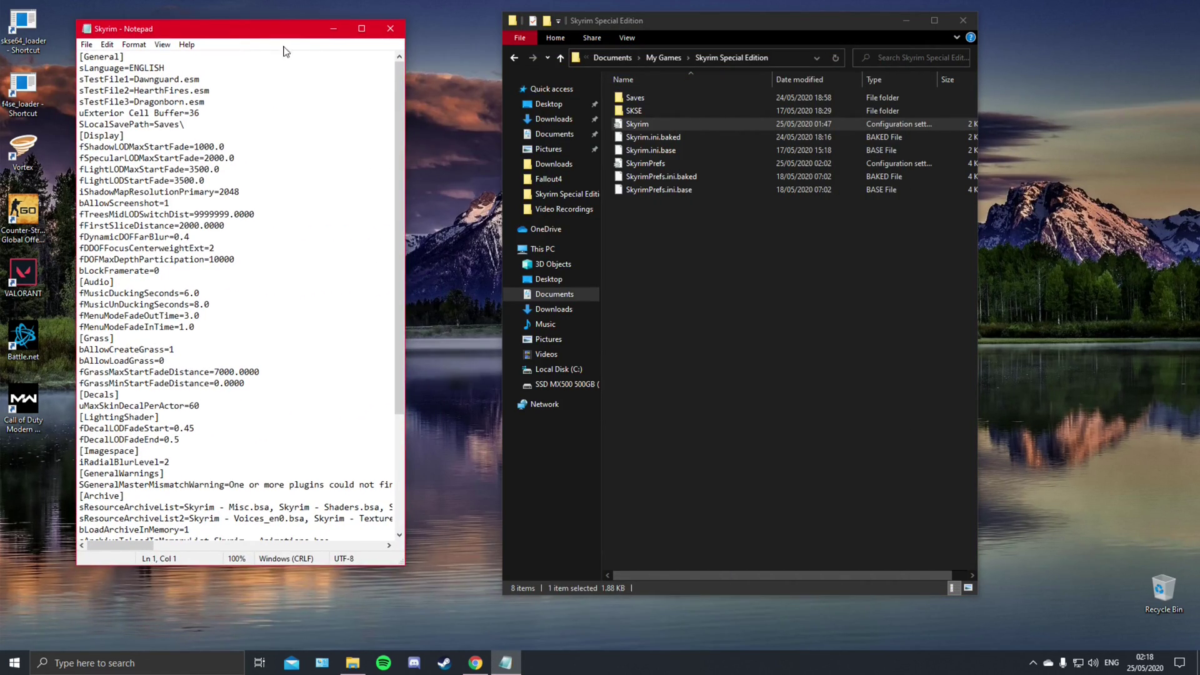
pyautogui.click(652, 165)
pyautogui.doubleClick(657, 164)
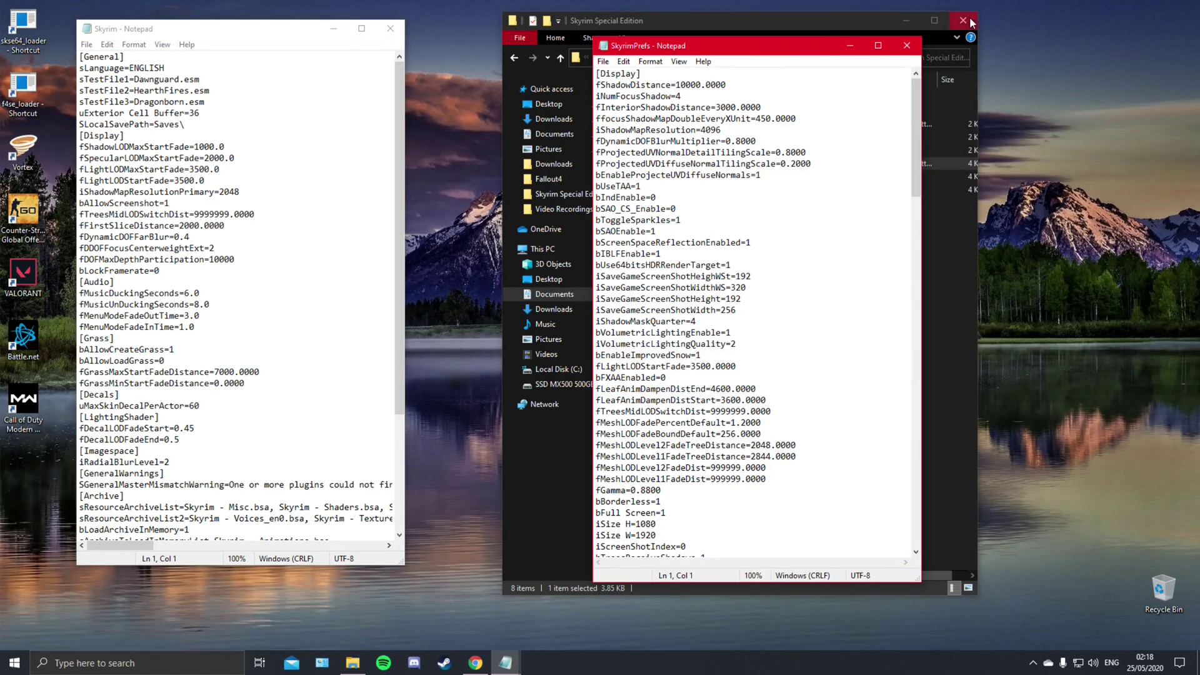
pyautogui.click(905, 21)
pyautogui.moveTo(741, 44)
pyautogui.mouseDown()
pyautogui.moveTo(774, 37)
pyautogui.moveTo(733, 25)
pyautogui.mouseUp()
pyautogui.moveTo(325, 29); pyautogui.dragTo(456, 24)
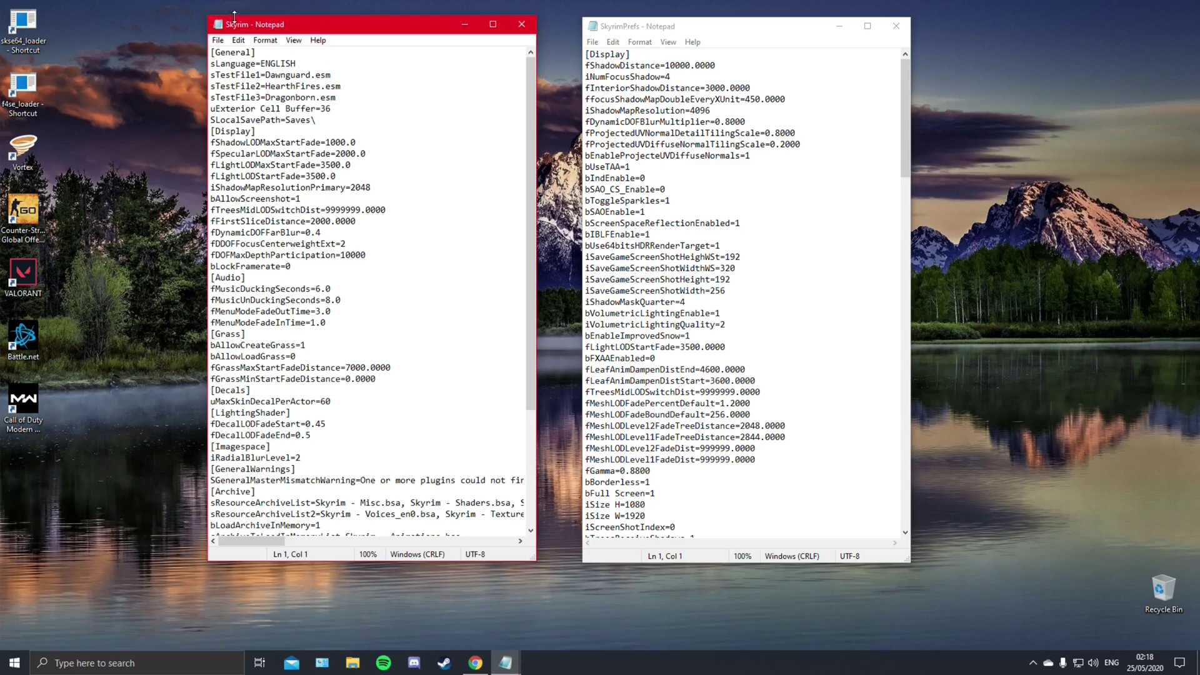
pyautogui.moveTo(276, 25); pyautogui.dragTo(309, 27)
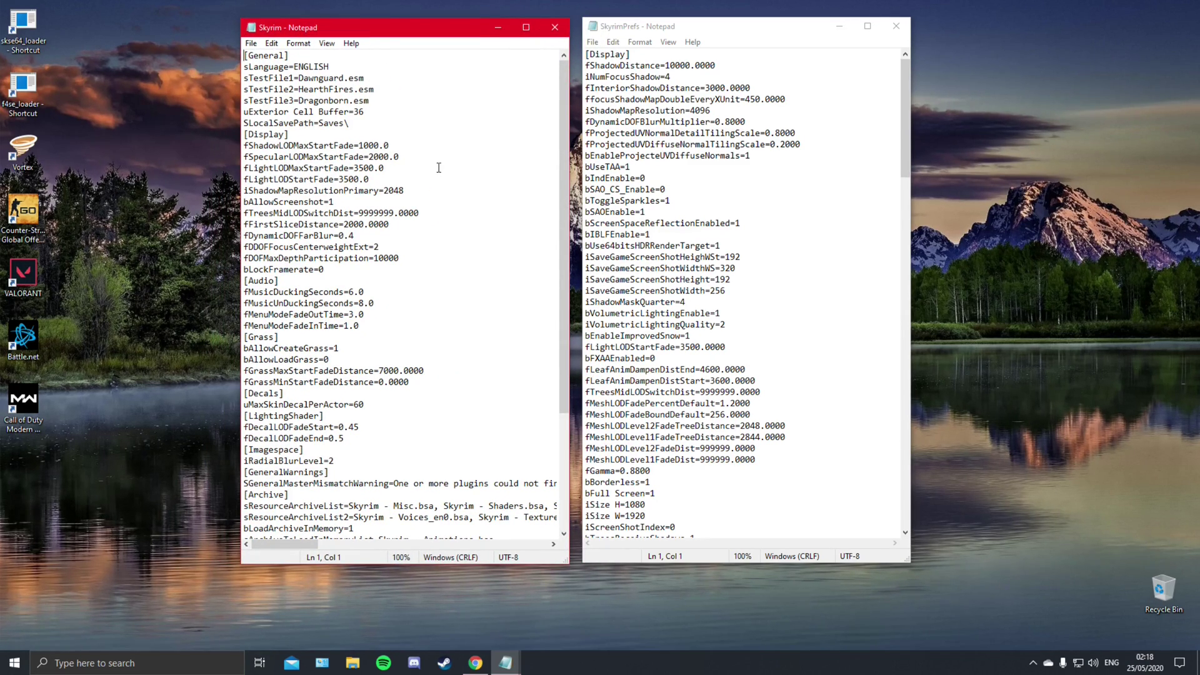
# - Find the bLockFramerate line in Skyrim.ini by searching 'block'
pyautogui.hotkey('ctrl', 'f')
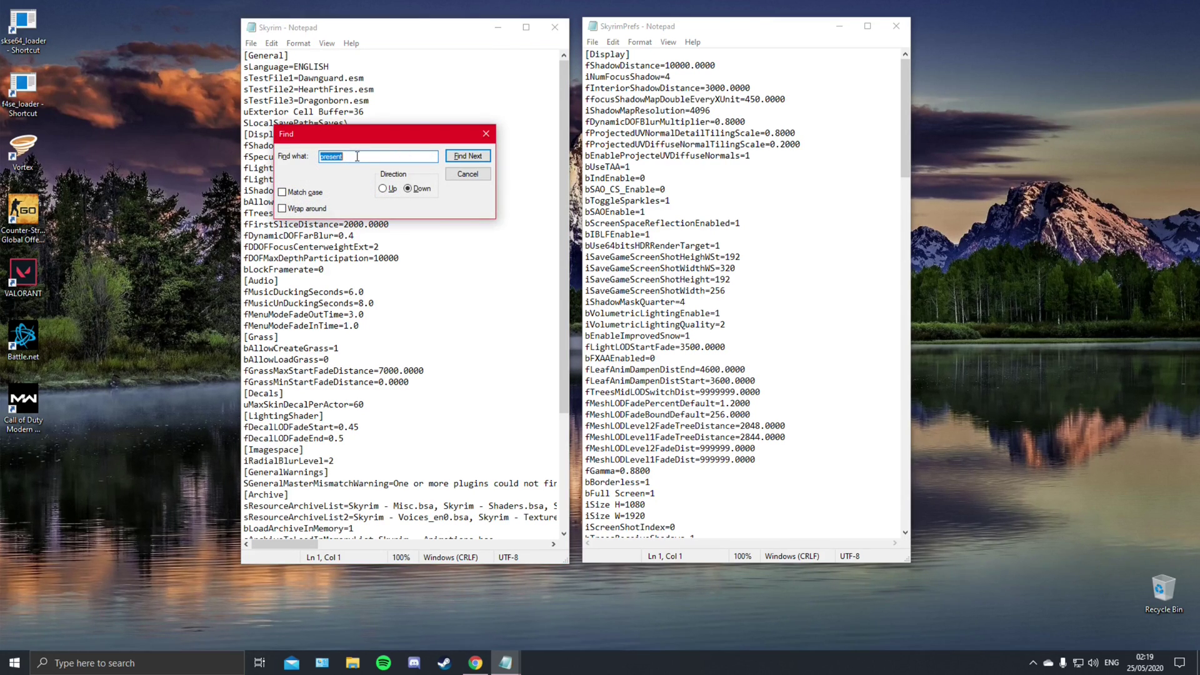
pyautogui.press('BackSpace')
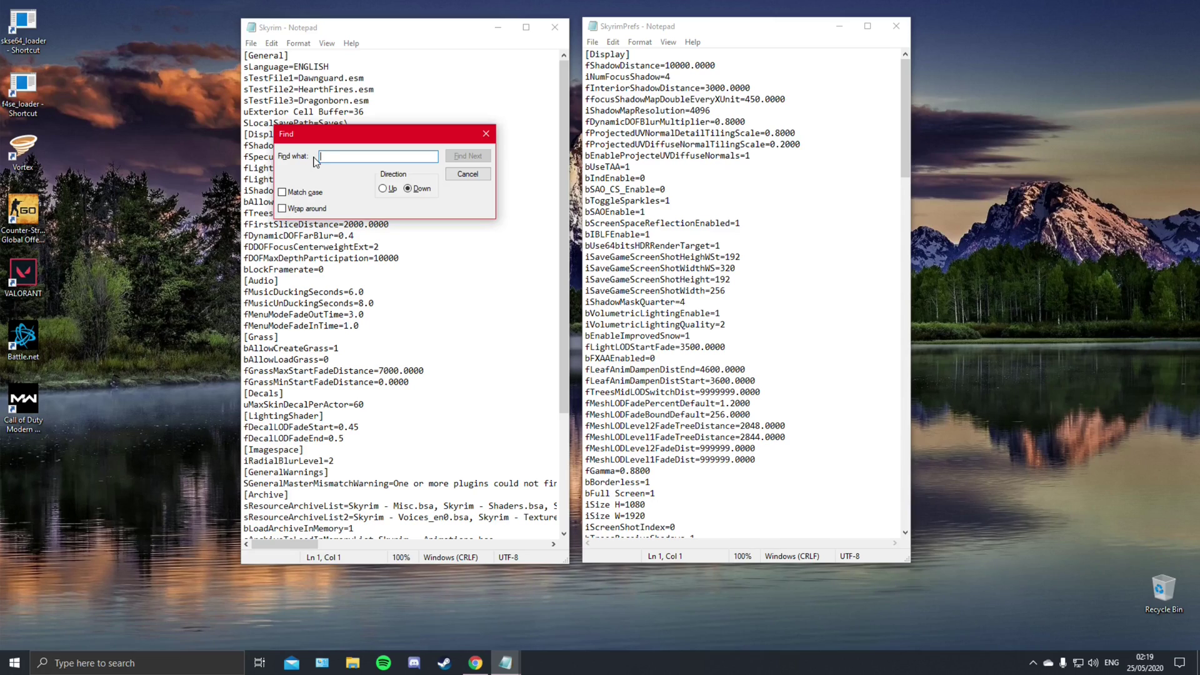
pyautogui.write('block')
pyautogui.press('Return')
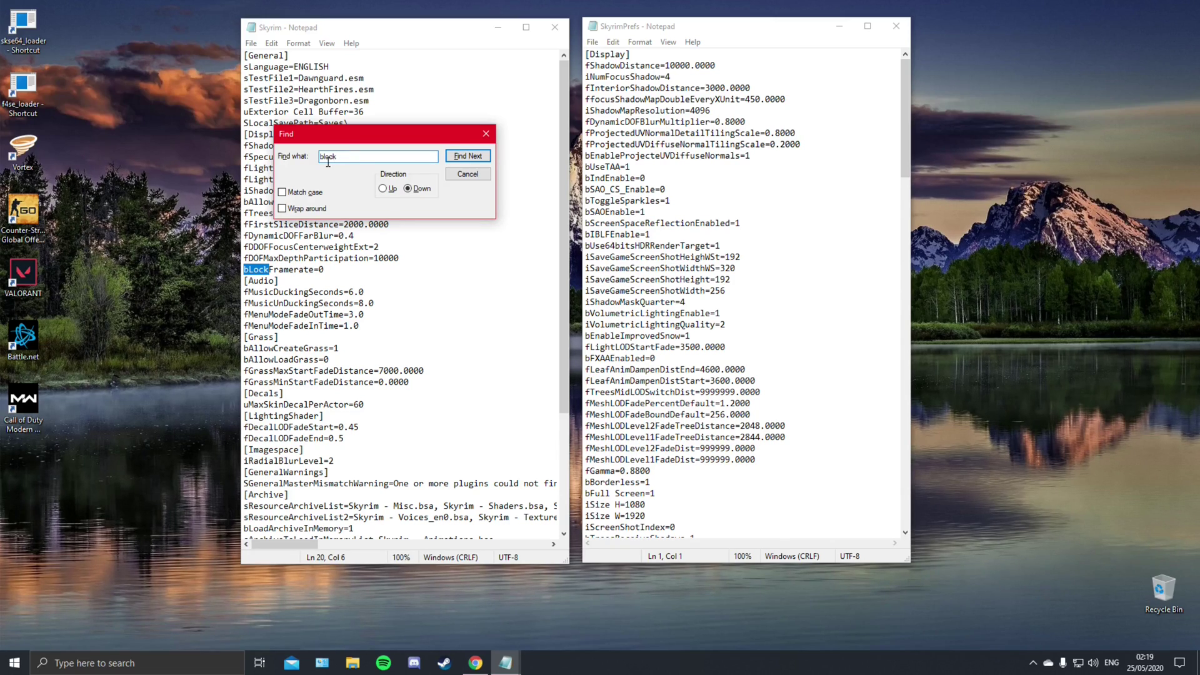
pyautogui.click(485, 135)
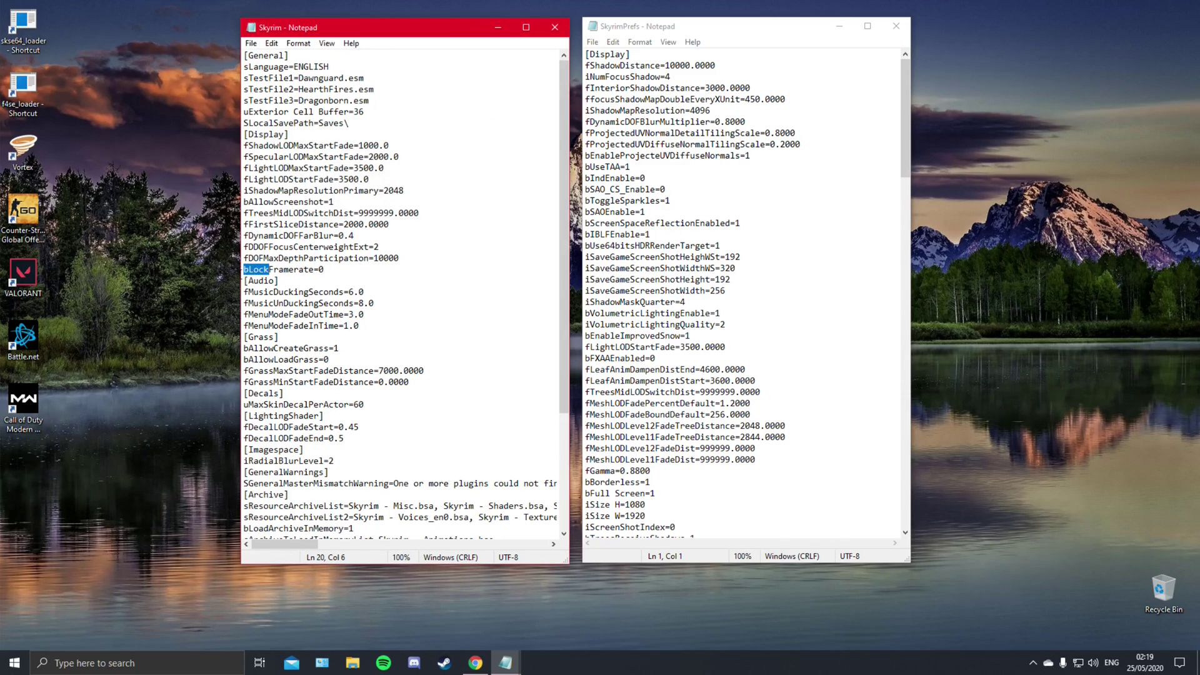
# - Tidy the bLockFramerate=0 line in the [Display] section and save Skyrim.ini
pyautogui.click(332, 269)
pyautogui.moveTo(338, 270); pyautogui.dragTo(232, 276)
pyautogui.moveTo(245, 55); pyautogui.dragTo(305, 66)
pyautogui.moveTo(247, 259); pyautogui.dragTo(359, 268)
pyautogui.click(407, 258)
pyautogui.press('Right')
pyautogui.press('Right')
pyautogui.press('Left')
pyautogui.press('Left')
pyautogui.press('Return')
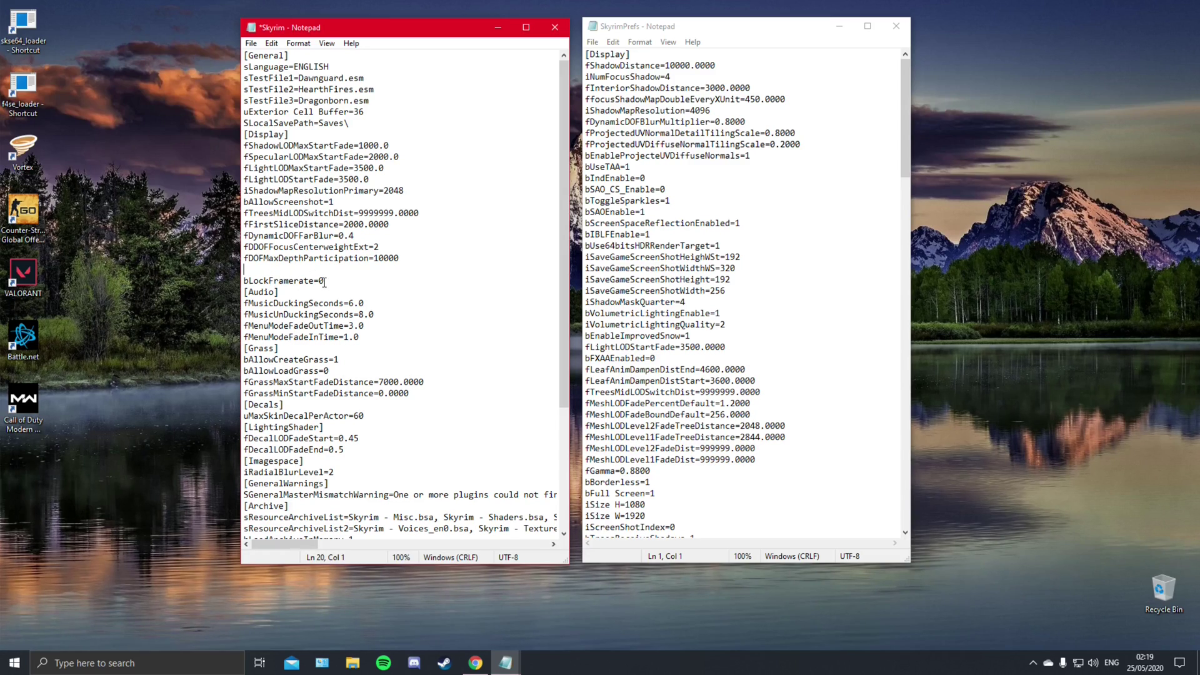
pyautogui.moveTo(325, 281); pyautogui.dragTo(243, 281)
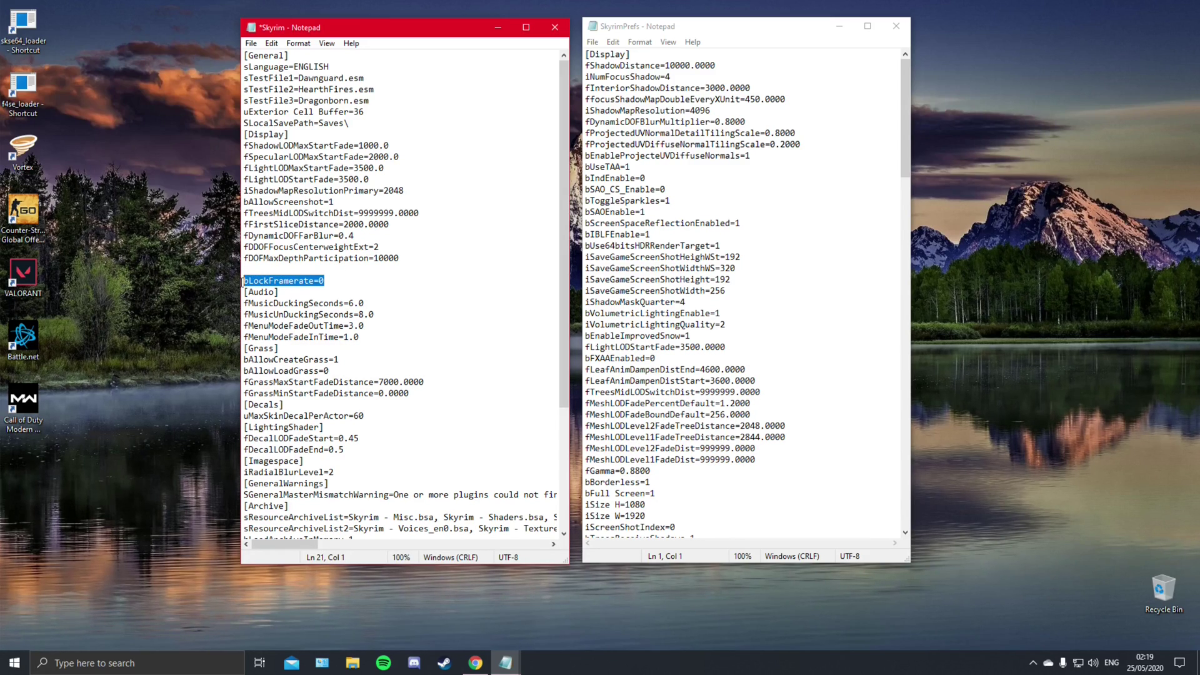
pyautogui.click(325, 281)
pyautogui.click(292, 273)
pyautogui.press('BackSpace')
pyautogui.moveTo(367, 268); pyautogui.dragTo(240, 270)
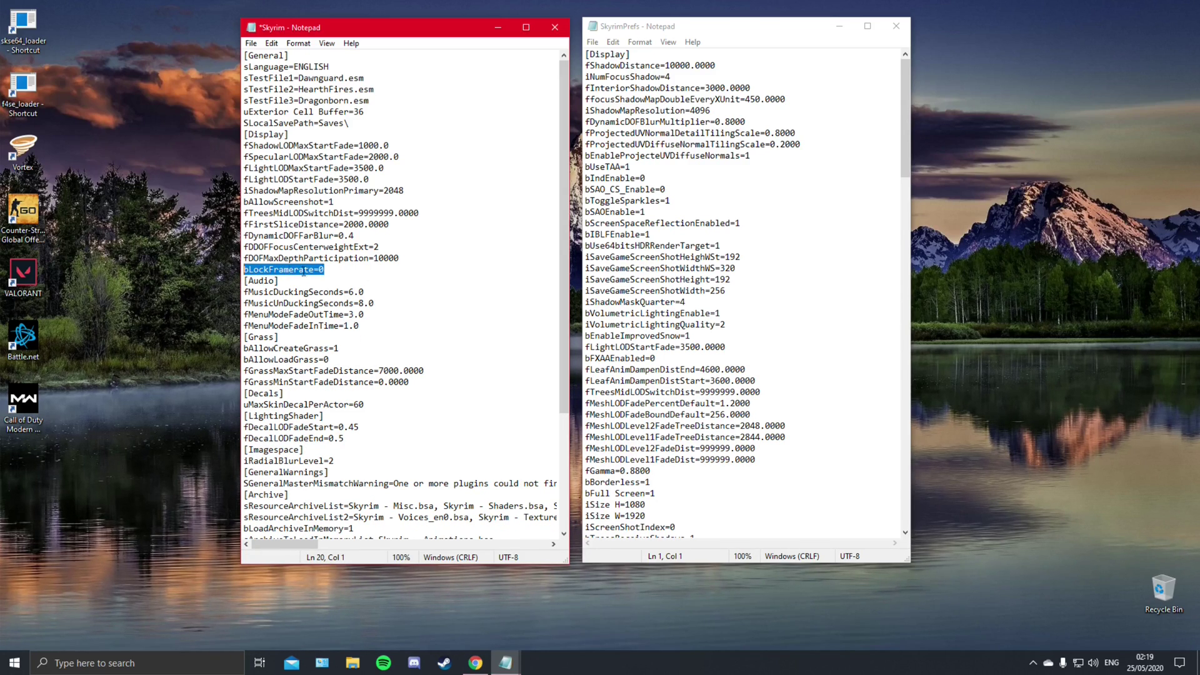
pyautogui.click(252, 44)
pyautogui.click(282, 91)
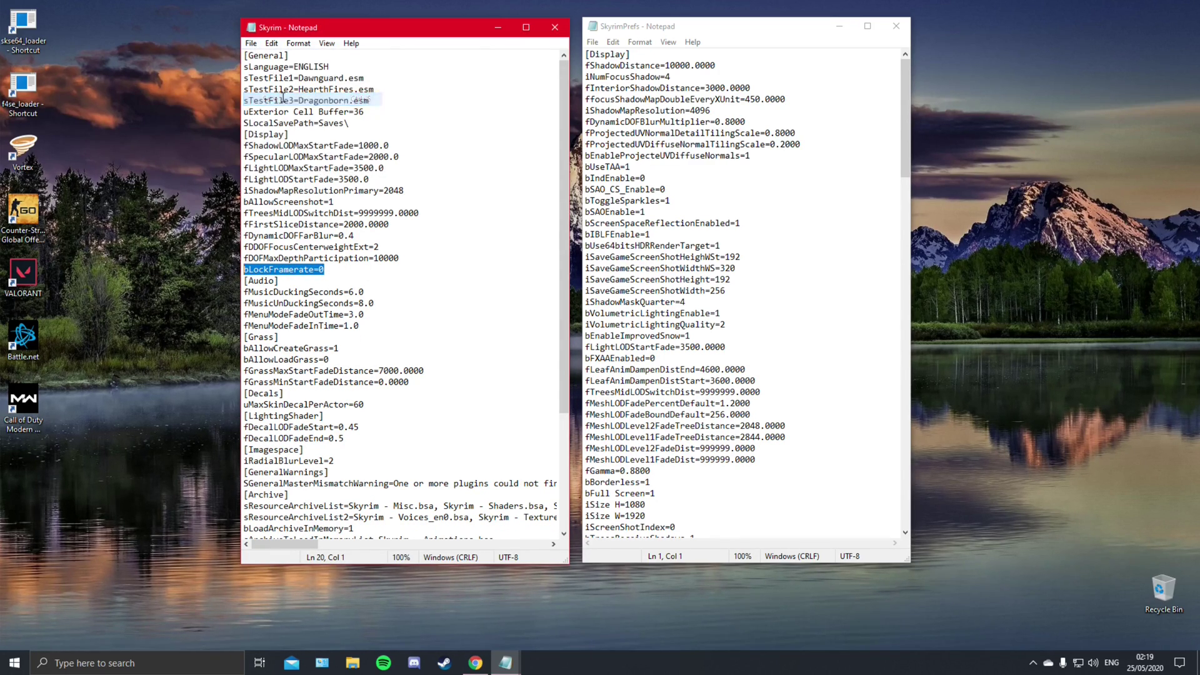
# - Close Skyrim.ini and locate iVSyncPresentInterval in SkyrimPrefs by searching 'present'
pyautogui.click(555, 26)
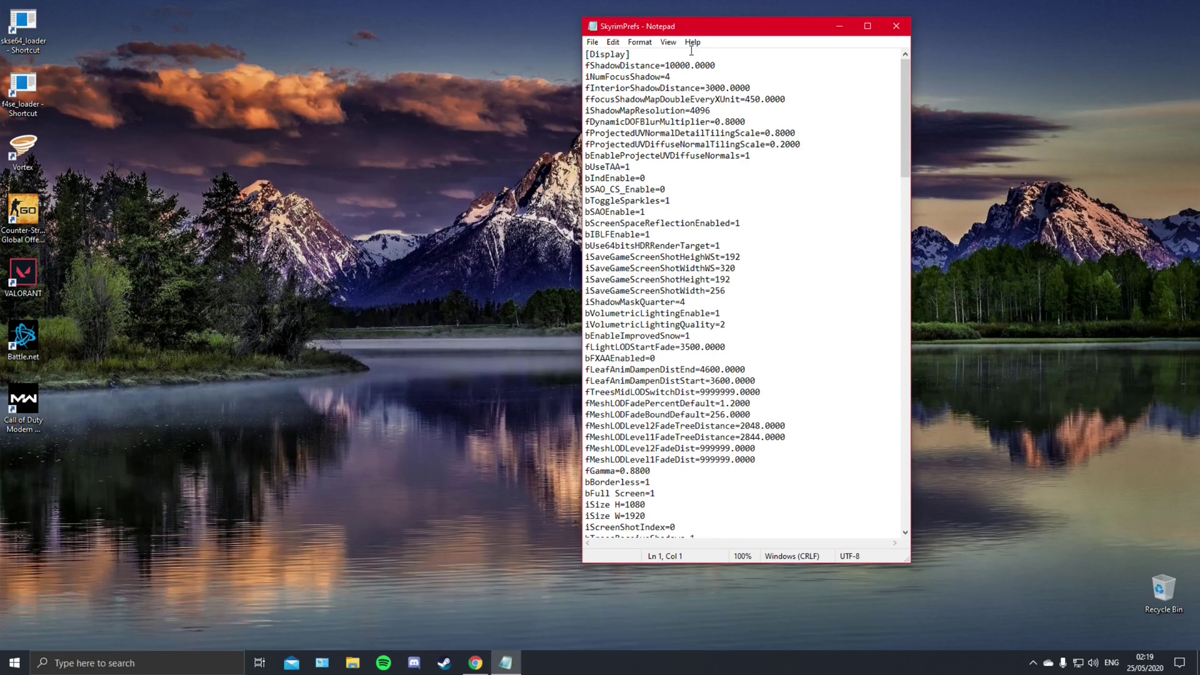
pyautogui.moveTo(718, 37); pyautogui.dragTo(538, 60)
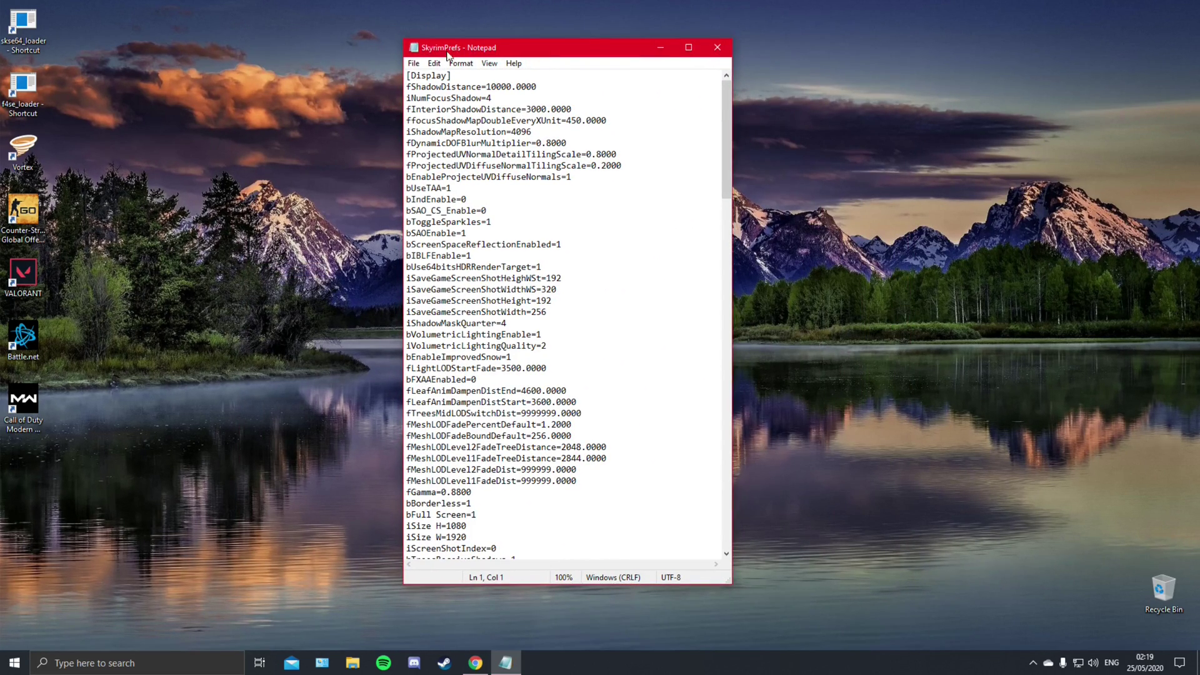
pyautogui.click(611, 200)
pyautogui.hotkey('ctrl', 'f')
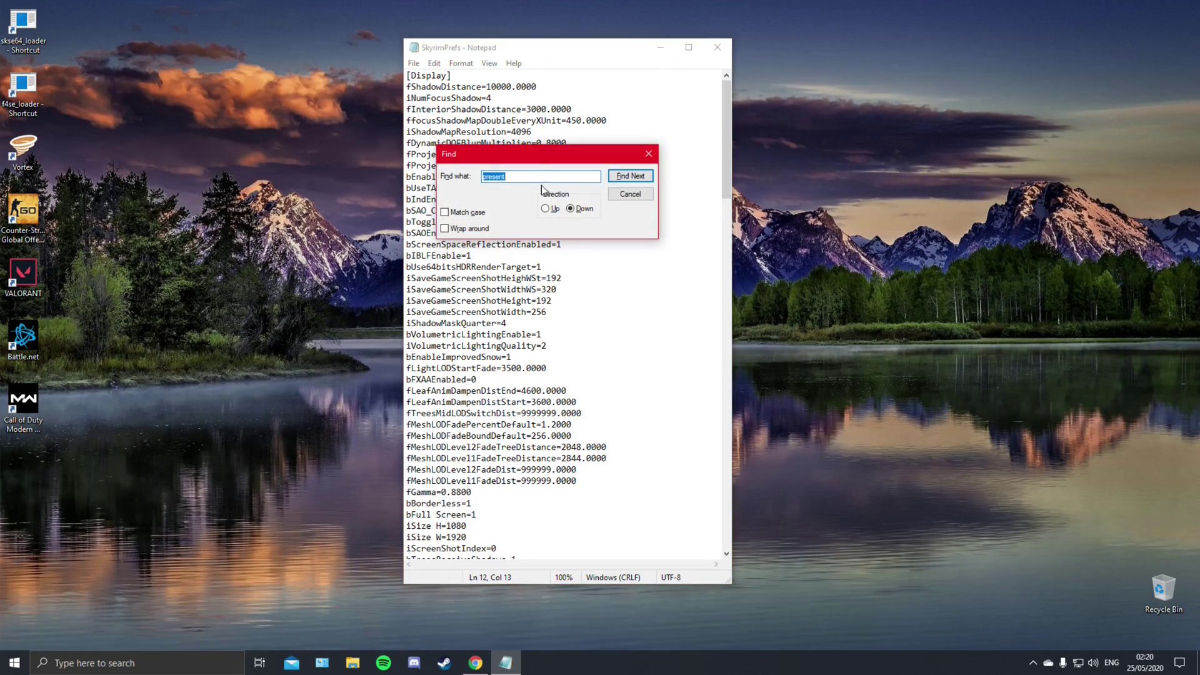
pyautogui.moveTo(542, 181); pyautogui.dragTo(494, 179)
pyautogui.doubleClick(523, 181)
pyautogui.click(629, 176)
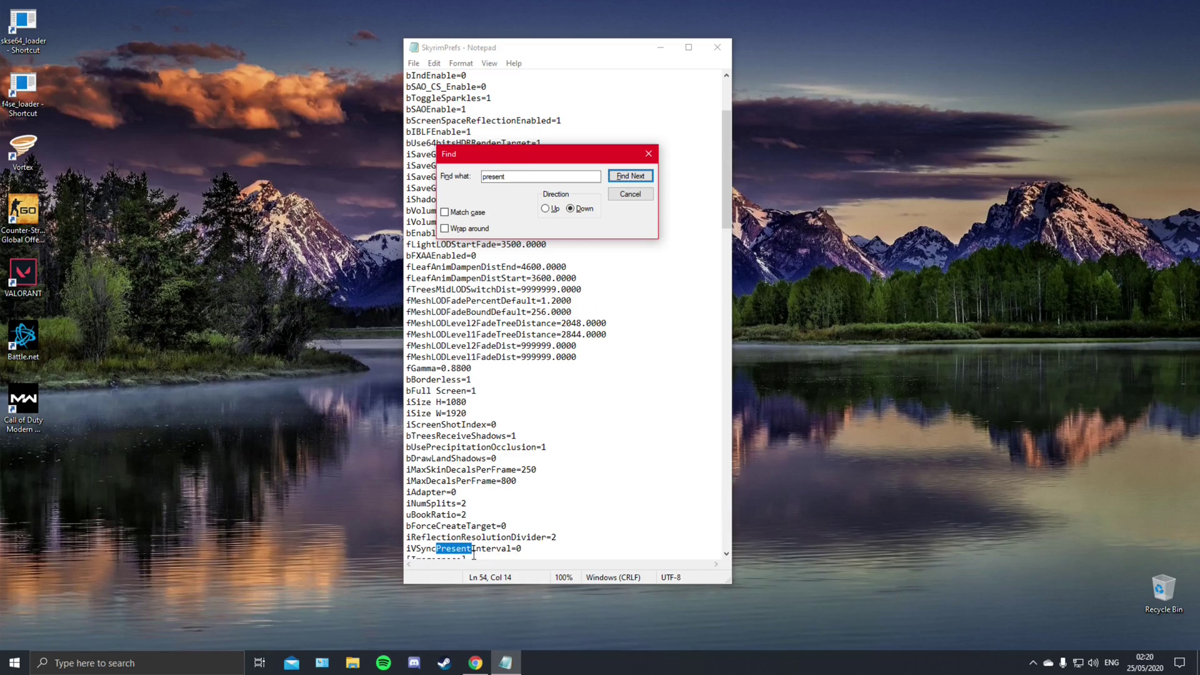
pyautogui.click(650, 154)
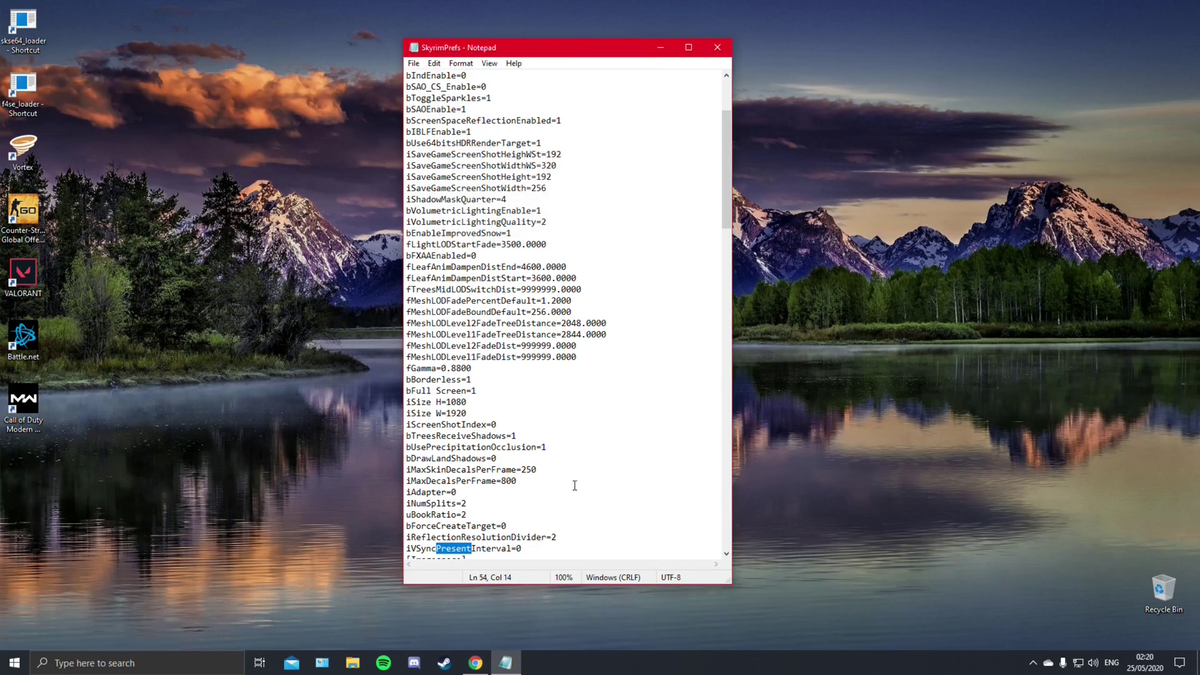
# - Set iVSyncPresentInterval to 0, save SkyrimPrefs and close it
pyautogui.scroll(-5, 594, 397)
pyautogui.click(537, 381)
pyautogui.moveTo(537, 381); pyautogui.dragTo(406, 381)
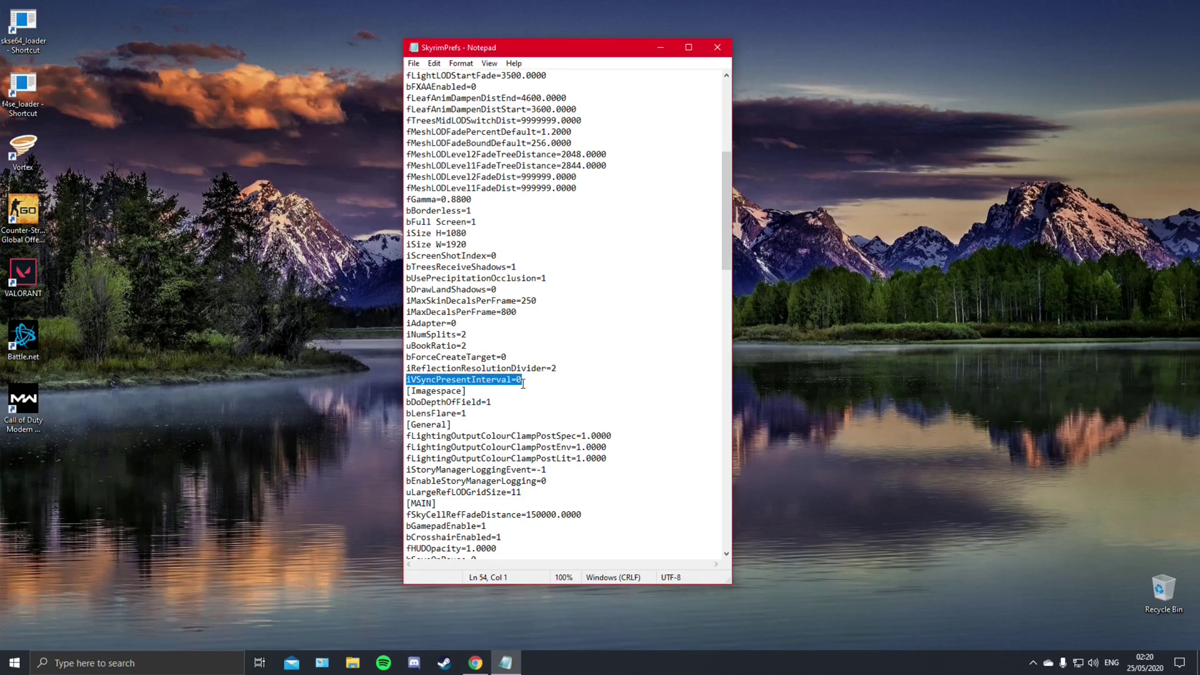
pyautogui.click(534, 378)
pyautogui.press('BackSpace')
pyautogui.write('1')
pyautogui.moveTo(521, 379); pyautogui.dragTo(393, 382)
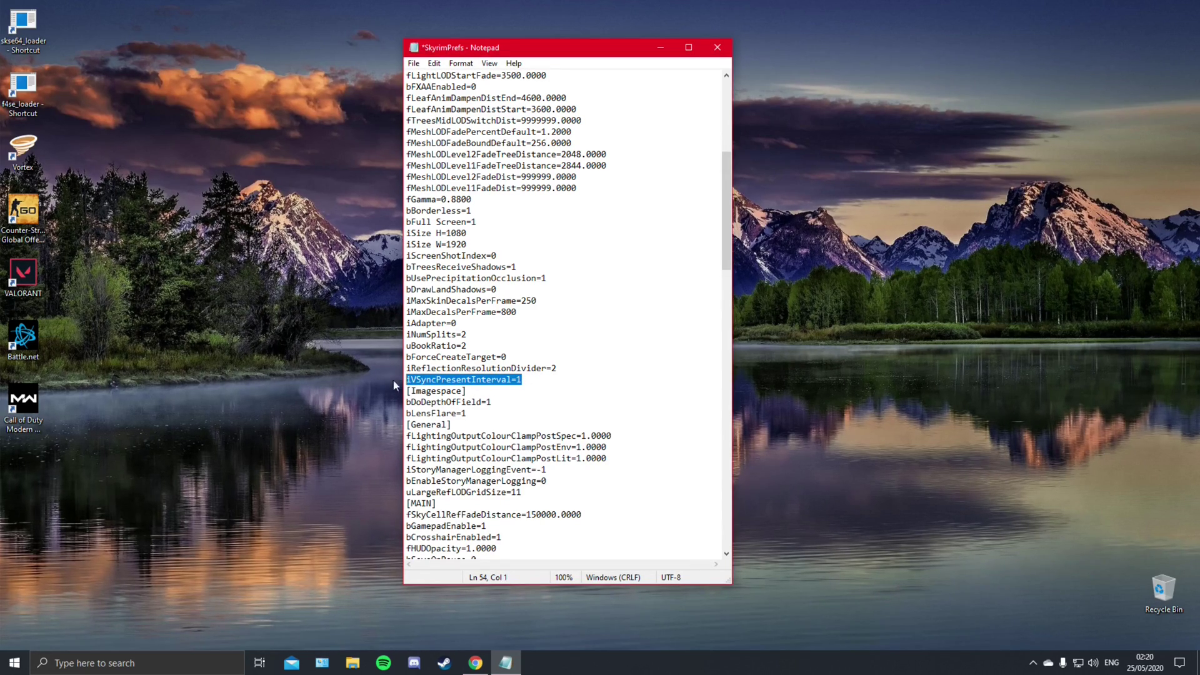
pyautogui.click(526, 380)
pyautogui.press('BackSpace')
pyautogui.write('0')
pyautogui.click(414, 63)
pyautogui.click(433, 119)
pyautogui.click(717, 48)
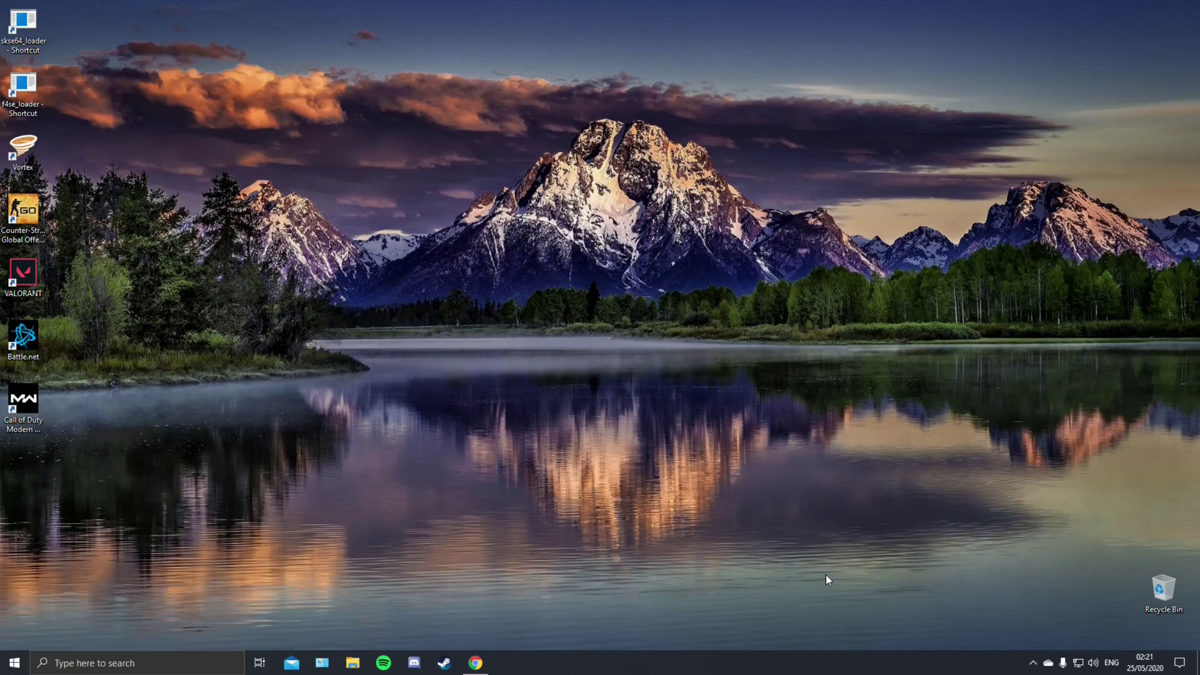
# - Reveal the hidden notification-area icons to reach Radeon Software
pyautogui.click(1033, 663)
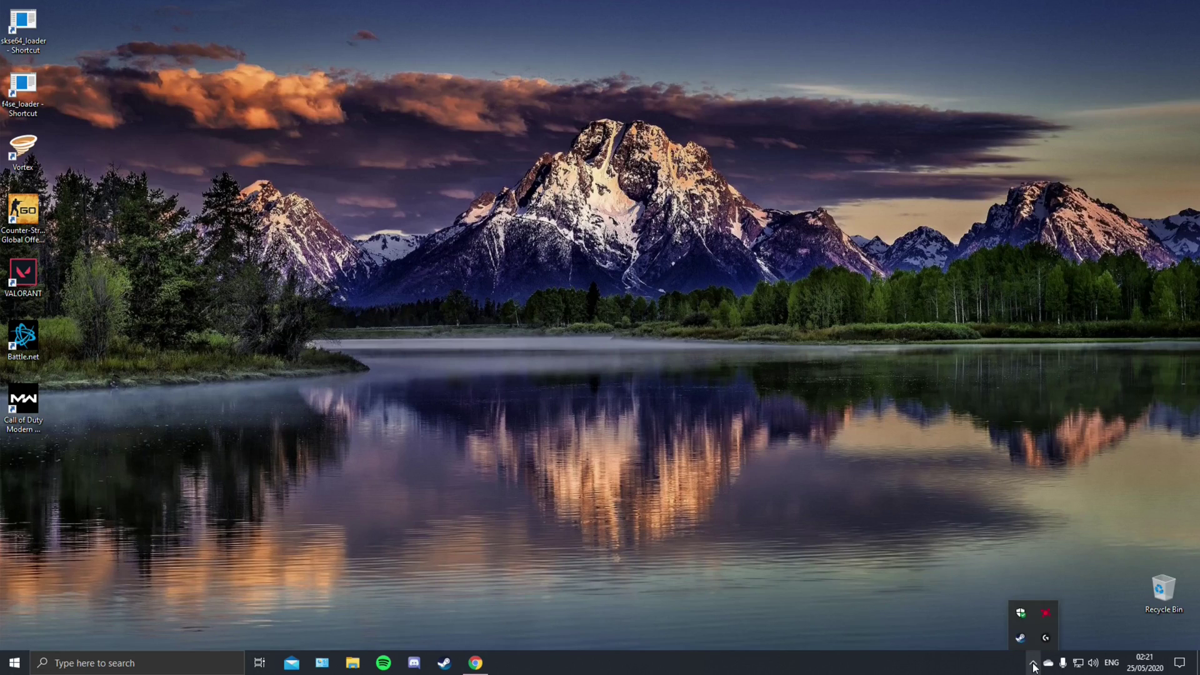
pyautogui.rightClick(1045, 616)
pyautogui.moveTo(1087, 584)
pyautogui.click(811, 572)
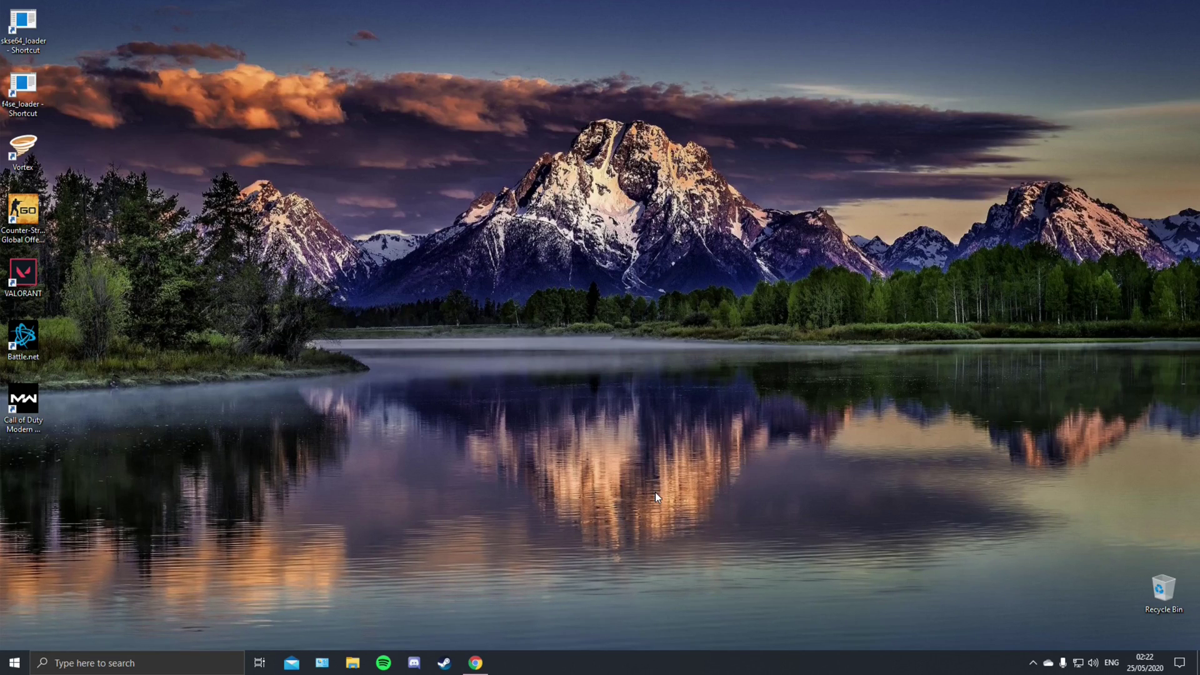
pyautogui.click(1032, 663)
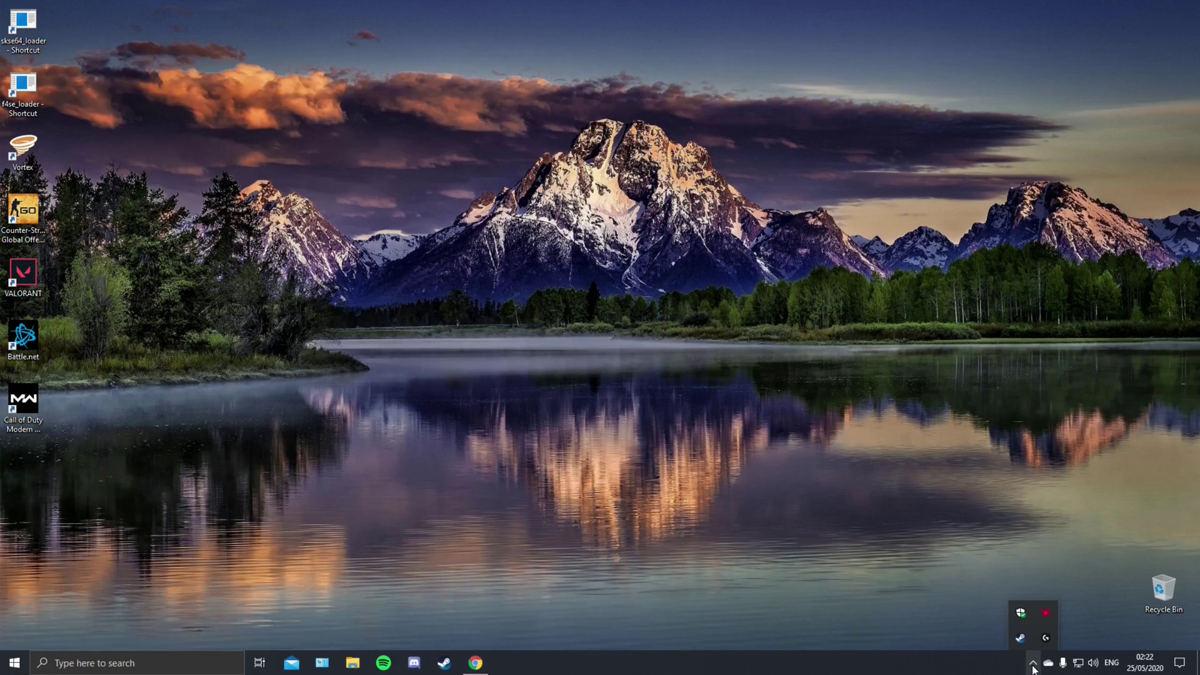
# - Open the Skyrim Special Edition profile in Radeon Software, confirm Enhanced Sync is on, then close it
pyautogui.rightClick(1044, 616)
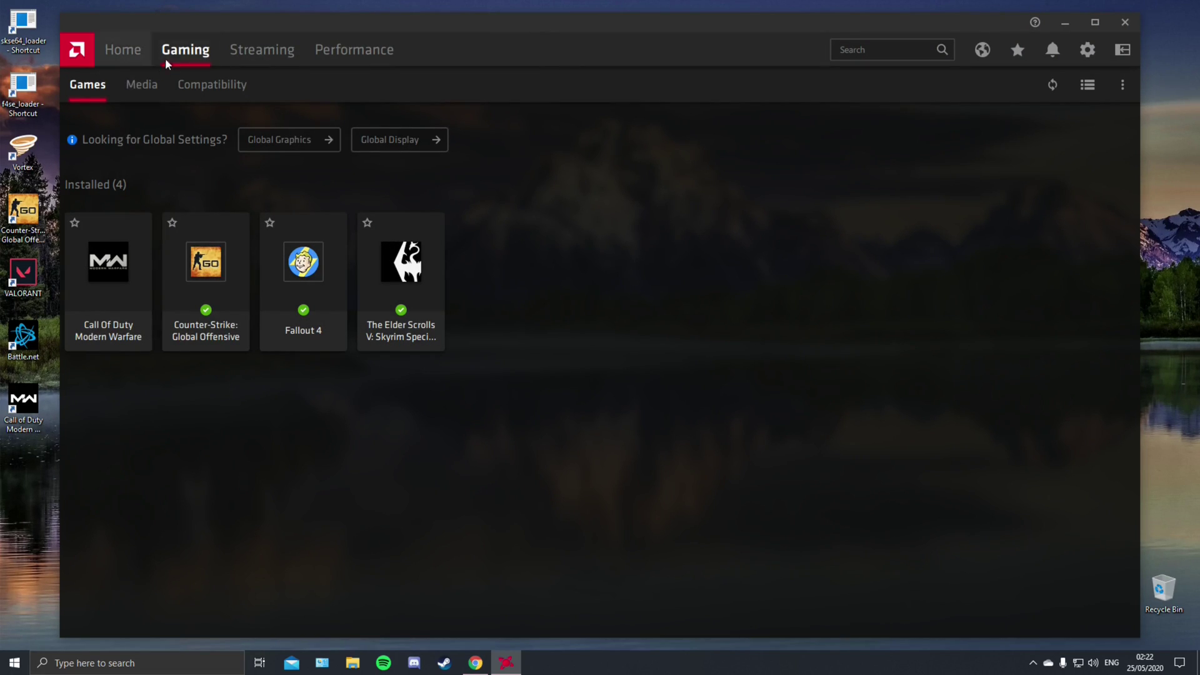
pyautogui.click(389, 269)
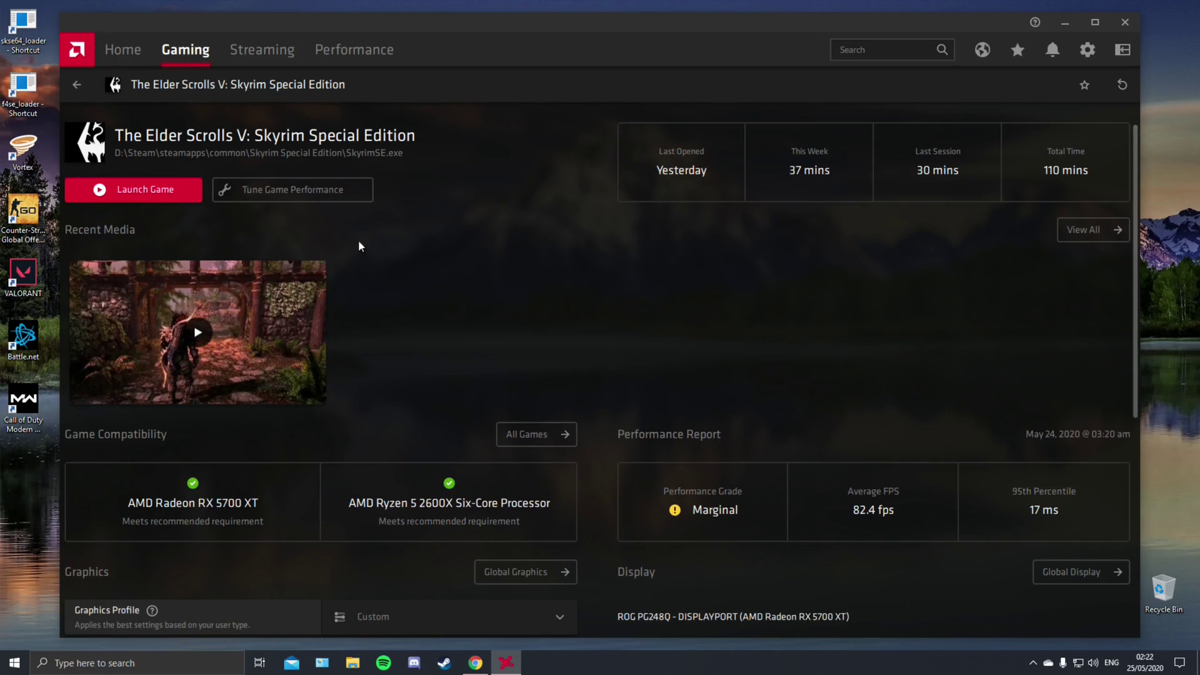
pyautogui.scroll(-5, 474, 280)
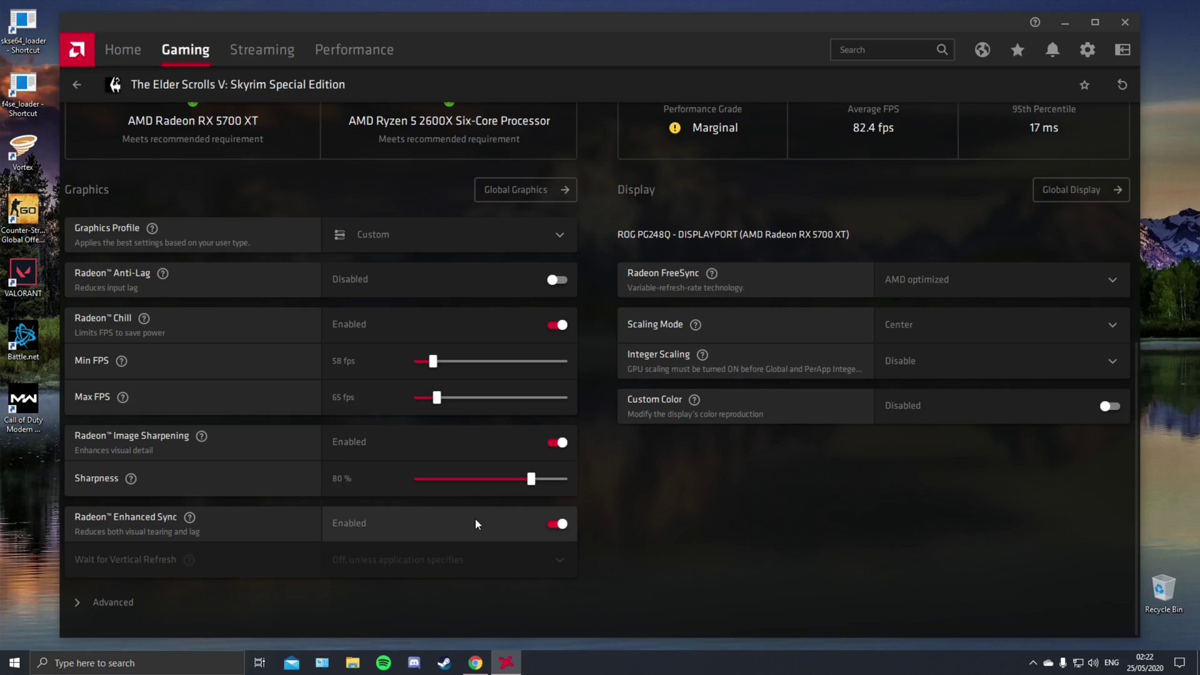
pyautogui.click(1124, 22)
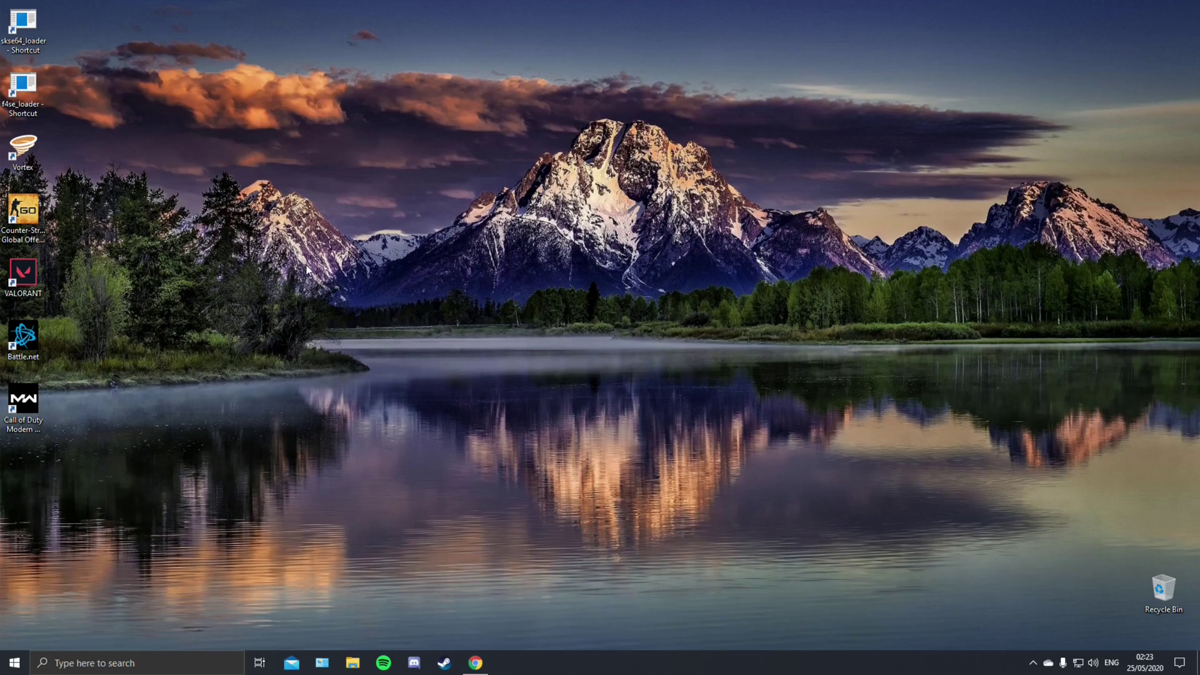